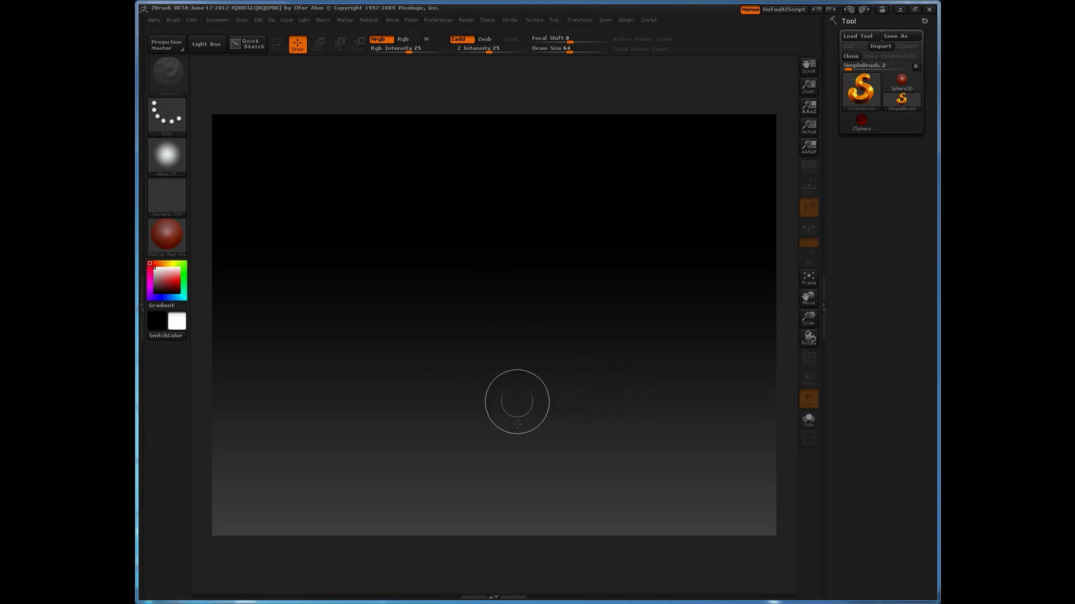
Load PolySphere.ZTL from LightBox's Tool tab onto the canvas in Edit mode.
{"action": "key", "text": "comma"}
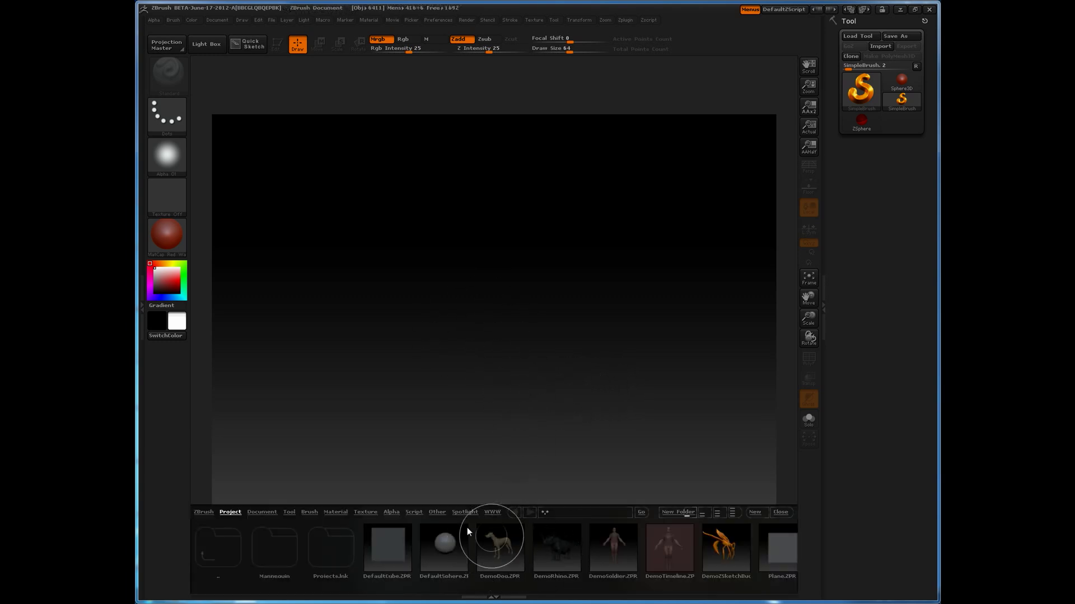
{"action": "left_click", "coordinate": [289, 512]}
{"action": "left_click_drag", "start_coordinate": [620, 554], "coordinate": [518, 534]}
{"action": "double_click", "coordinate": [476, 551]}
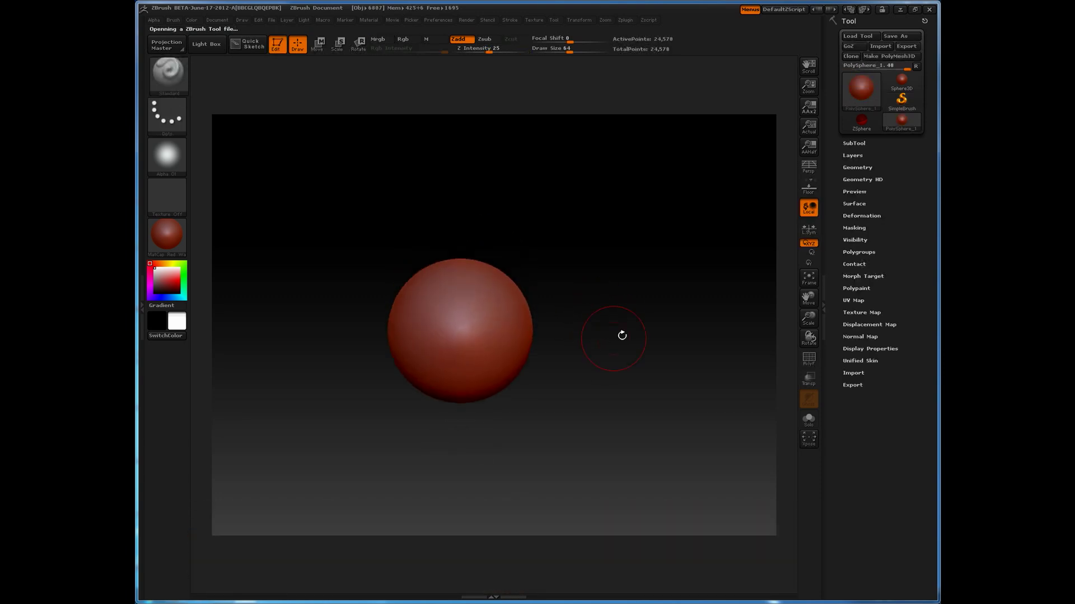
Use the ClipCurve brush to cut the top half and right part off the sphere.
{"action": "right_click_drag", "start_coordinate": [611, 343], "coordinate": [664, 356], "text": "ctrl"}
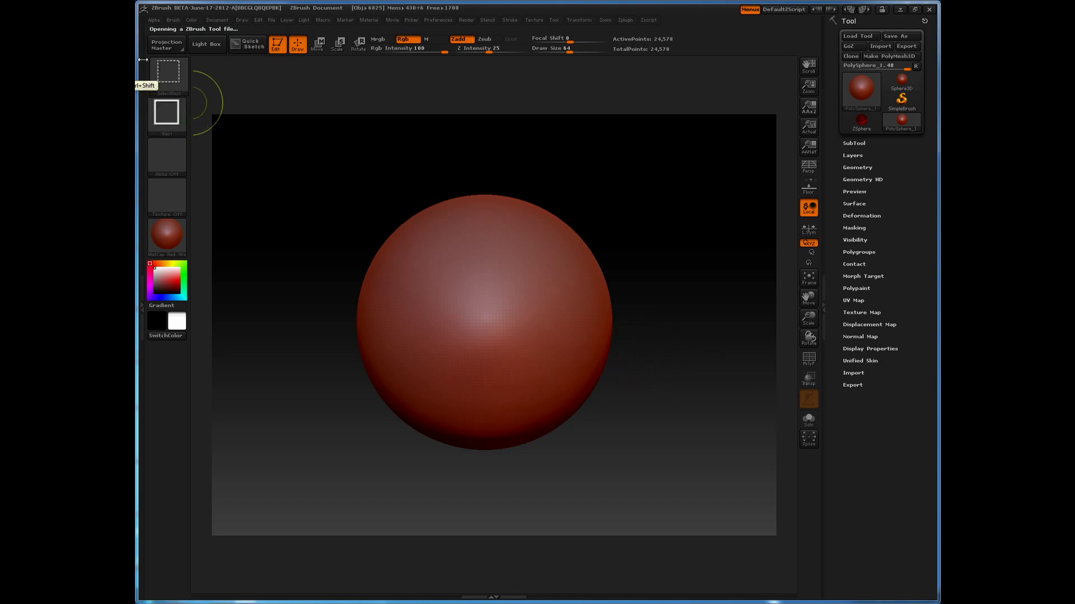
{"action": "left_click", "coordinate": [167, 71], "text": "ctrl+shift"}
{"action": "left_click", "coordinate": [308, 129]}
{"action": "mouse_move", "coordinate": [311, 270]}
{"action": "left_mouse_down", "text": "ctrl+shift"}
{"action": "mouse_move", "coordinate": [549, 270]}
{"action": "mouse_move", "coordinate": [558, 259]}
{"action": "left_mouse_up", "text": "ctrl+shift"}
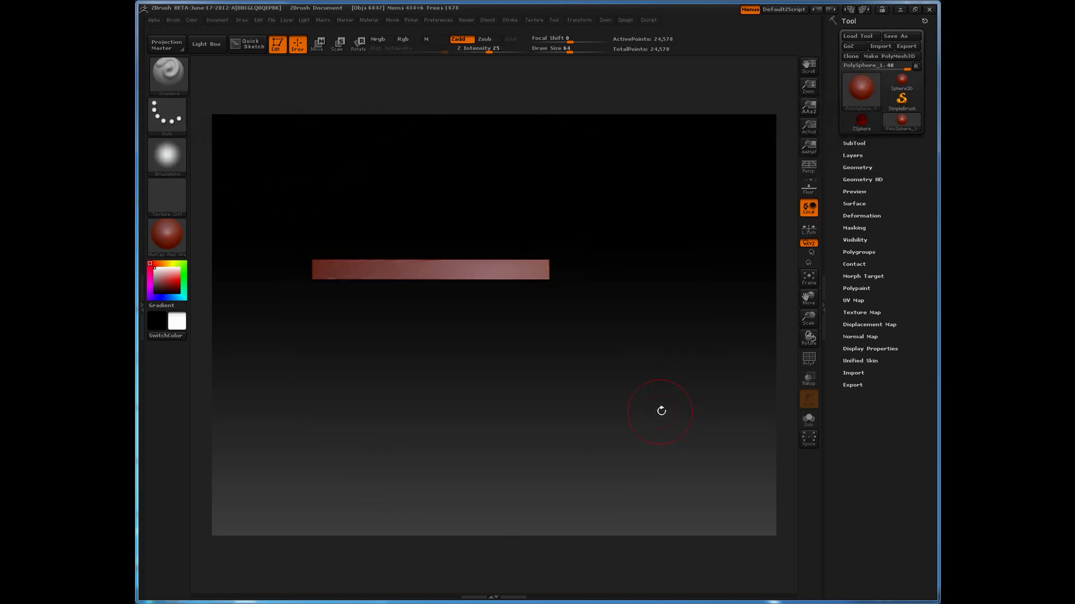
{"action": "left_click", "coordinate": [648, 424], "text": "ctrl+shift"}
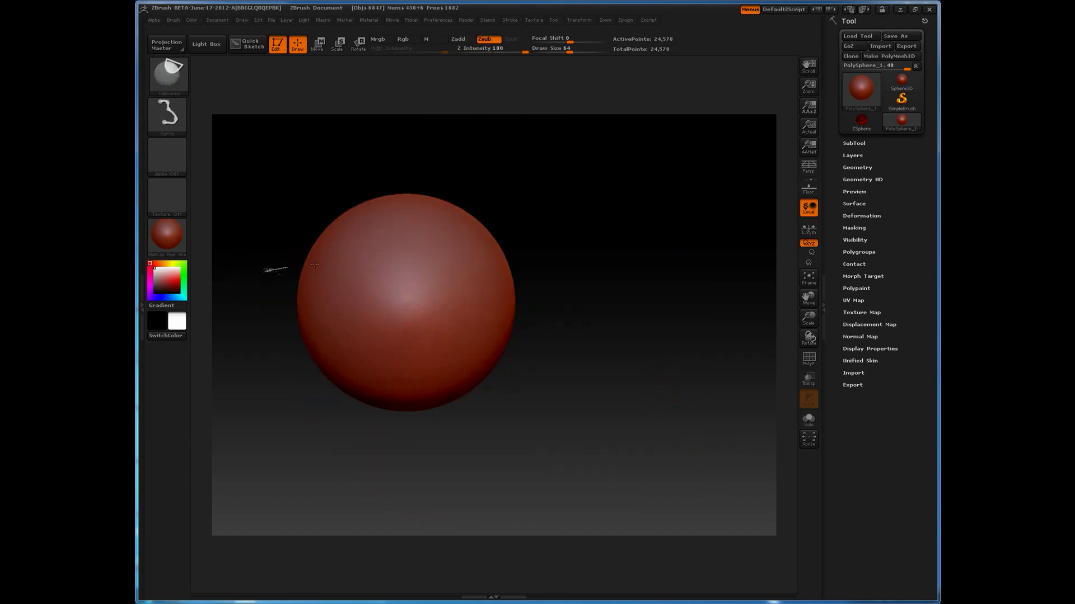
{"action": "left_click_drag", "start_coordinate": [266, 271], "coordinate": [553, 274], "text": "ctrl+shift"}
{"action": "left_click_drag", "start_coordinate": [424, 208], "coordinate": [421, 463], "text": "ctrl+shift"}
Set the brush Draw Size to 29.
{"action": "mouse_move", "coordinate": [532, 384]}
{"action": "left_mouse_down"}
{"action": "mouse_move", "coordinate": [641, 384]}
{"action": "mouse_move", "coordinate": [647, 402]}
{"action": "mouse_move", "coordinate": [642, 381]}
{"action": "left_mouse_up"}
{"action": "key", "text": "s"}
{"action": "mouse_move", "coordinate": [612, 334]}
{"action": "left_mouse_down"}
{"action": "mouse_move", "coordinate": [600, 337]}
{"action": "mouse_move", "coordinate": [654, 341]}
{"action": "mouse_move", "coordinate": [614, 291]}
{"action": "mouse_move", "coordinate": [643, 278]}
{"action": "mouse_move", "coordinate": [644, 289]}
{"action": "mouse_move", "coordinate": [603, 317]}
{"action": "left_mouse_up"}
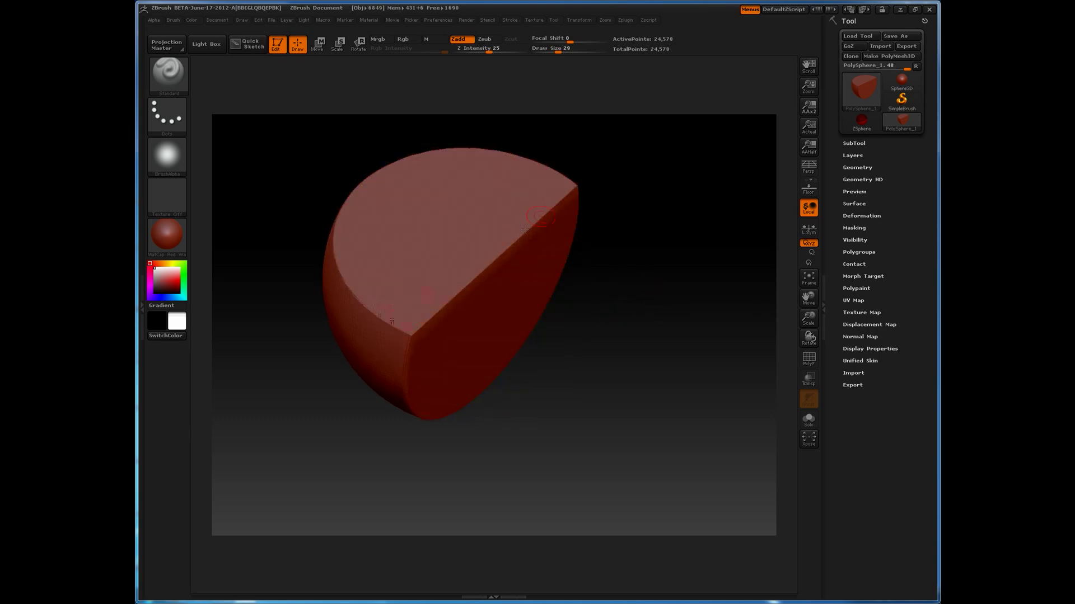
Shift-smooth the jagged rim where the flat top meets the curved side.
{"action": "key", "text": "shift"}
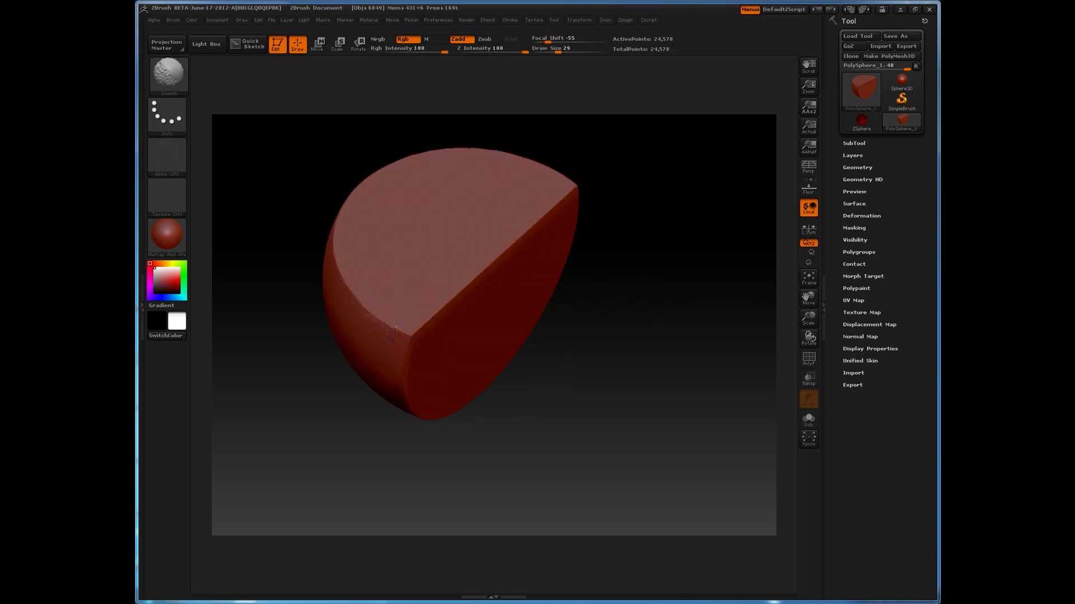
{"action": "mouse_move", "coordinate": [623, 348]}
{"action": "left_mouse_down", "text": "alt"}
{"action": "mouse_move", "coordinate": [638, 355]}
{"action": "mouse_move", "coordinate": [629, 351]}
{"action": "mouse_move", "coordinate": [630, 411]}
{"action": "left_mouse_up", "text": "alt"}
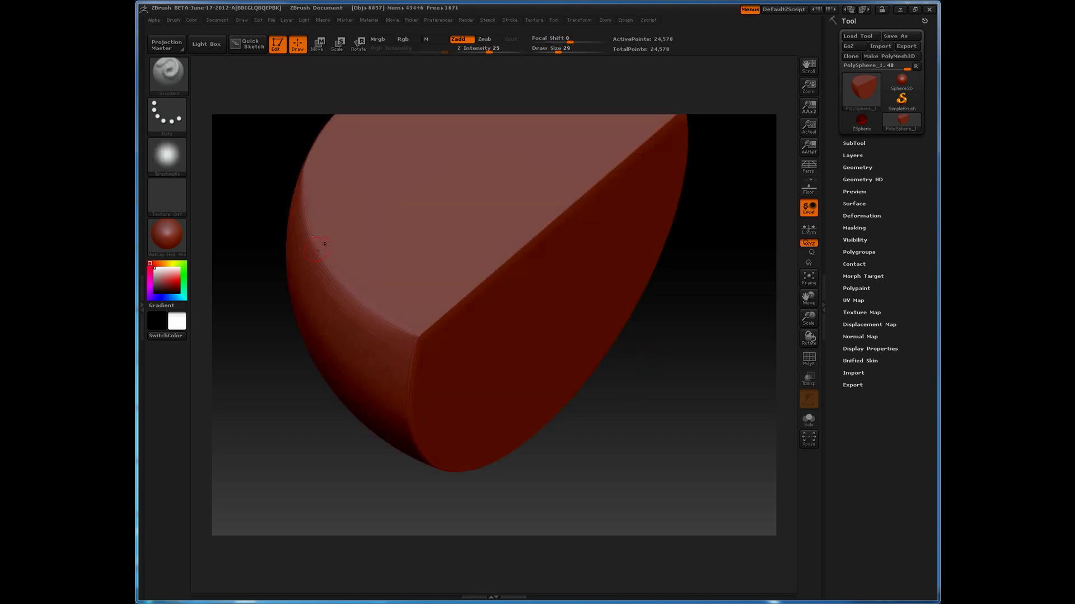
{"action": "left_click_drag", "start_coordinate": [317, 250], "coordinate": [426, 343], "text": "shift"}
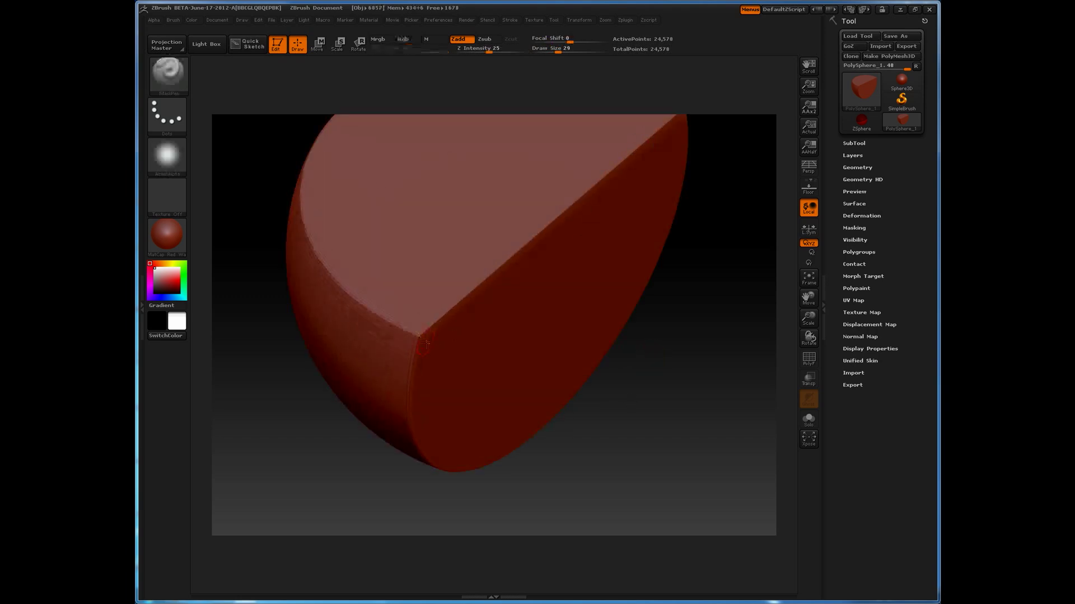
{"action": "left_click_drag", "start_coordinate": [690, 375], "coordinate": [666, 347]}
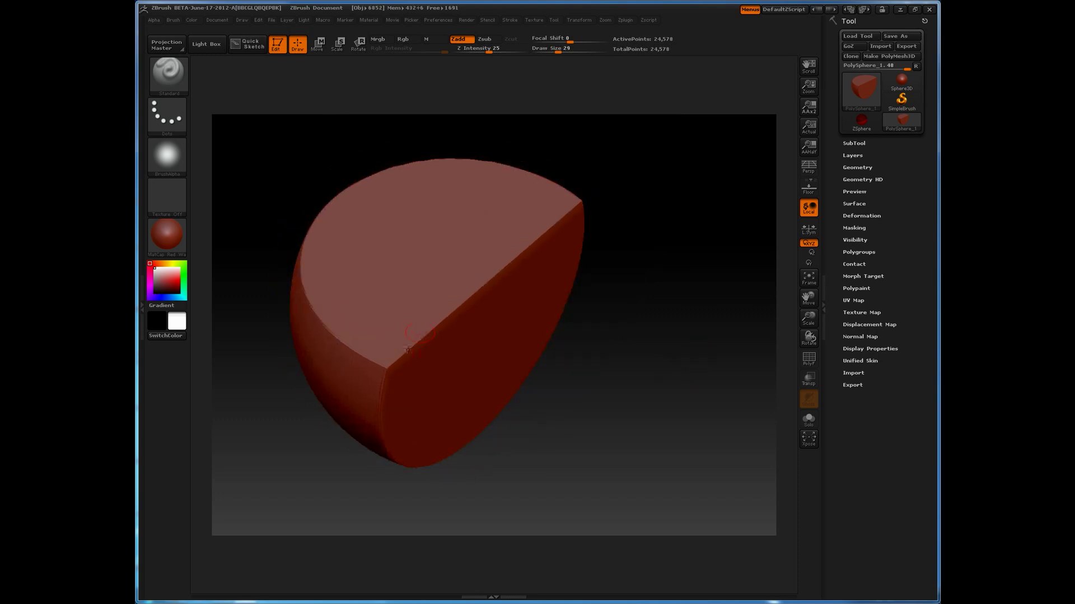
{"action": "key", "text": "shift"}
Undo the corner dent and turn on PolyFrame to see the wireframe.
{"action": "key", "text": "ctrl+z"}
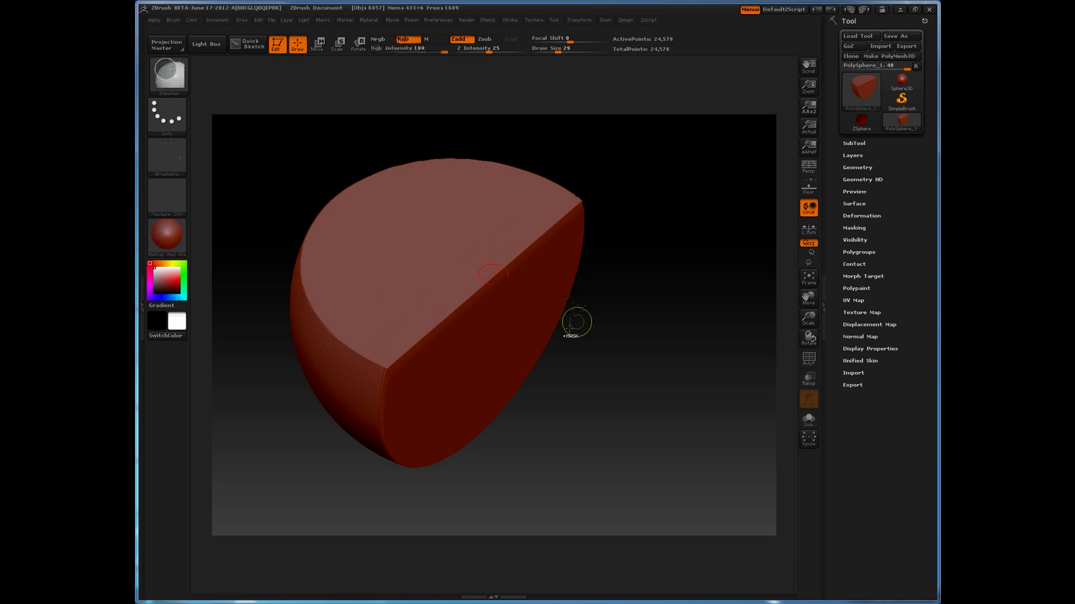
{"action": "left_click_drag", "start_coordinate": [645, 375], "coordinate": [652, 365], "text": "alt"}
{"action": "key", "text": "shift+f"}
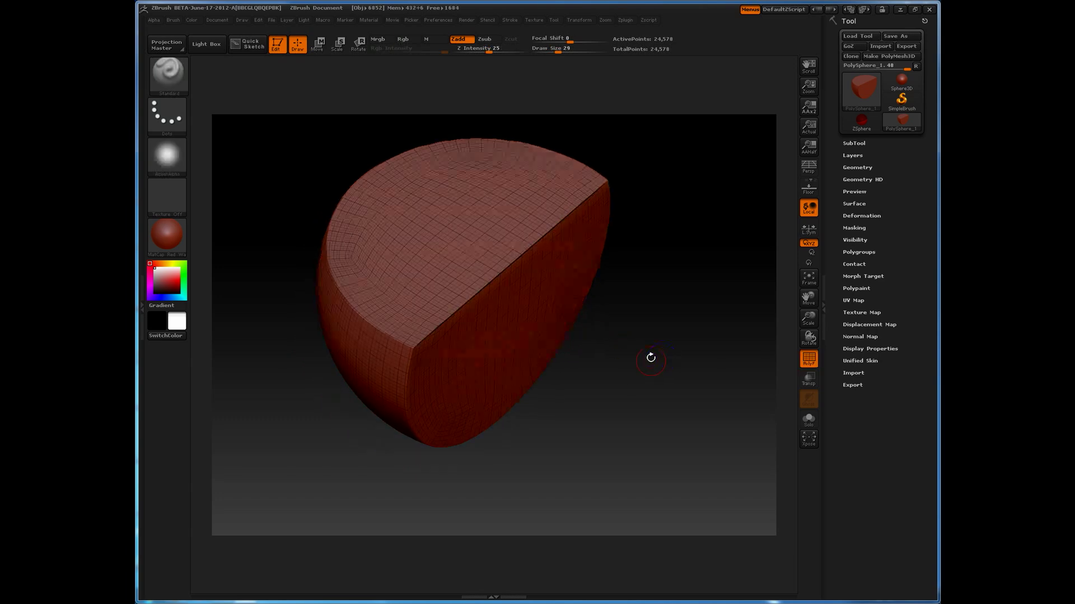
{"action": "left_click_drag", "start_coordinate": [553, 358], "coordinate": [694, 347]}
{"action": "left_click_drag", "start_coordinate": [603, 379], "coordinate": [707, 319]}
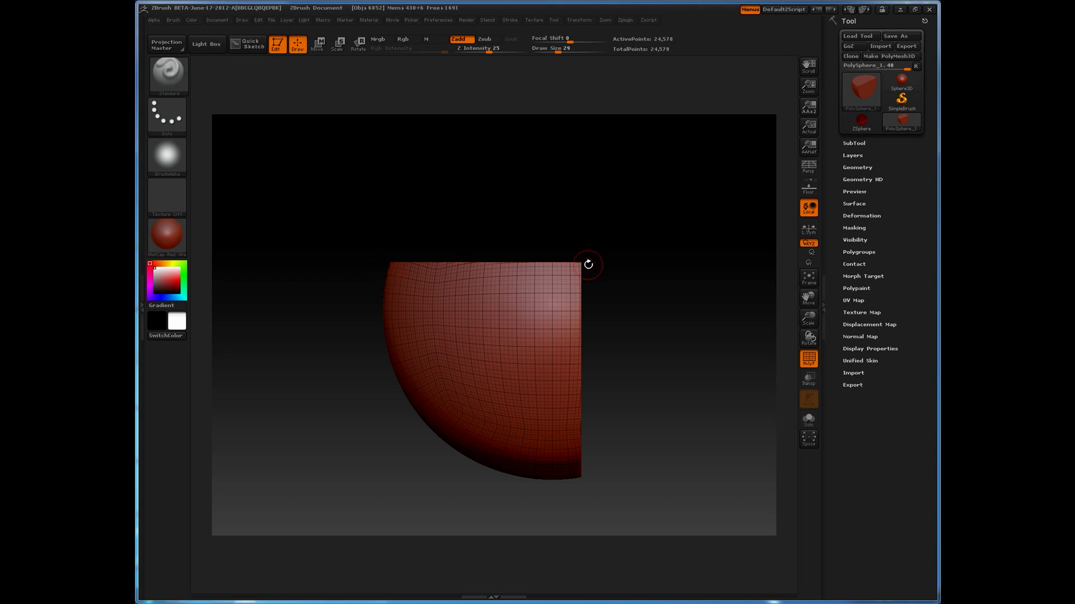
Inspect the flat cut face, frame the model, then hide PolyFrame.
{"action": "left_click_drag", "start_coordinate": [685, 322], "coordinate": [628, 281], "text": "alt"}
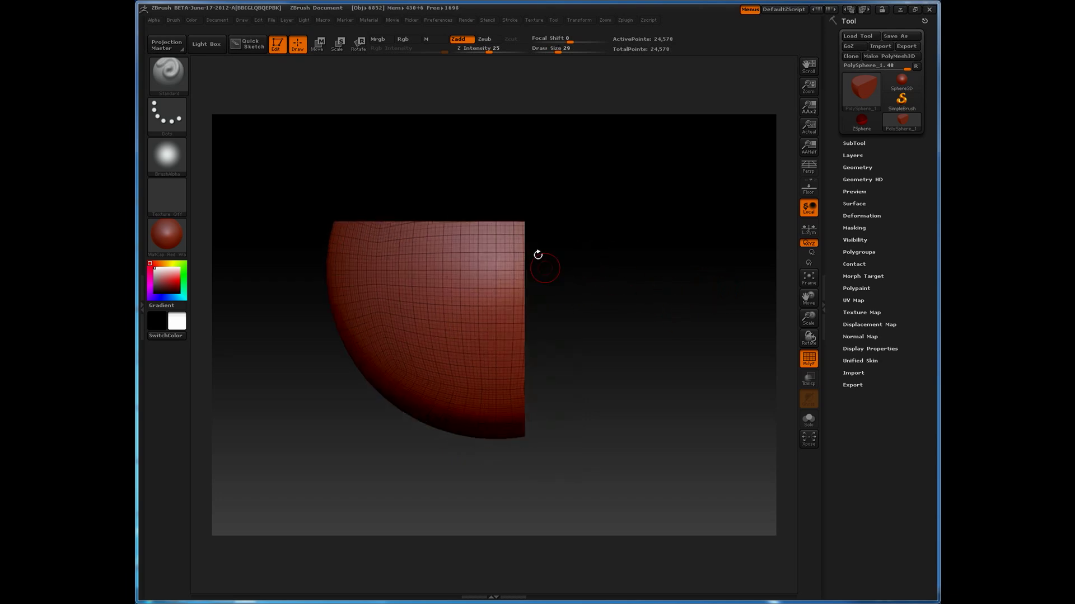
{"action": "left_click_drag", "start_coordinate": [592, 234], "coordinate": [561, 177]}
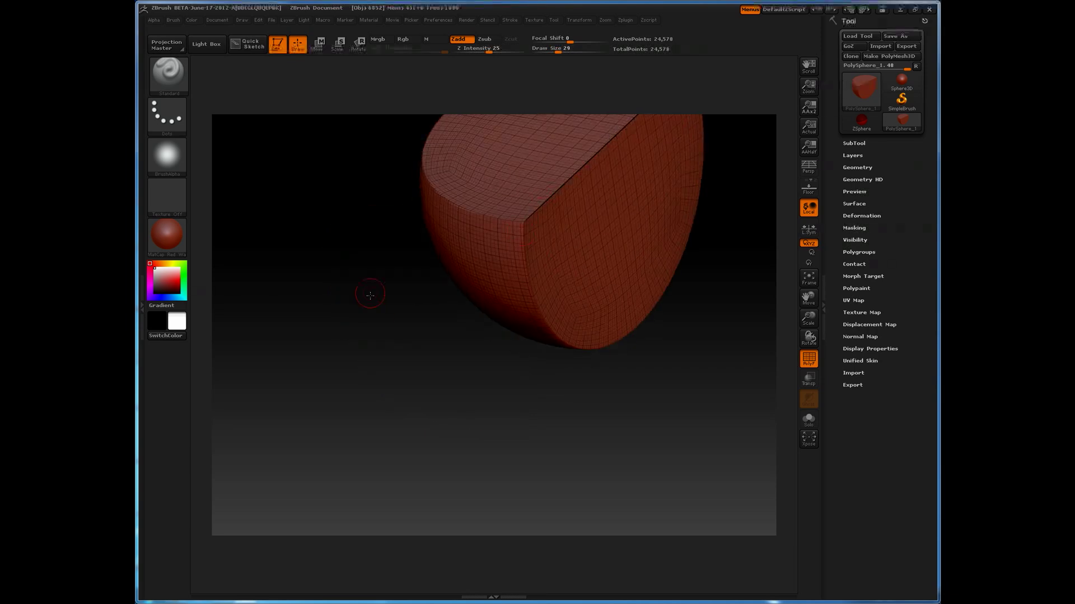
{"action": "key", "text": "f"}
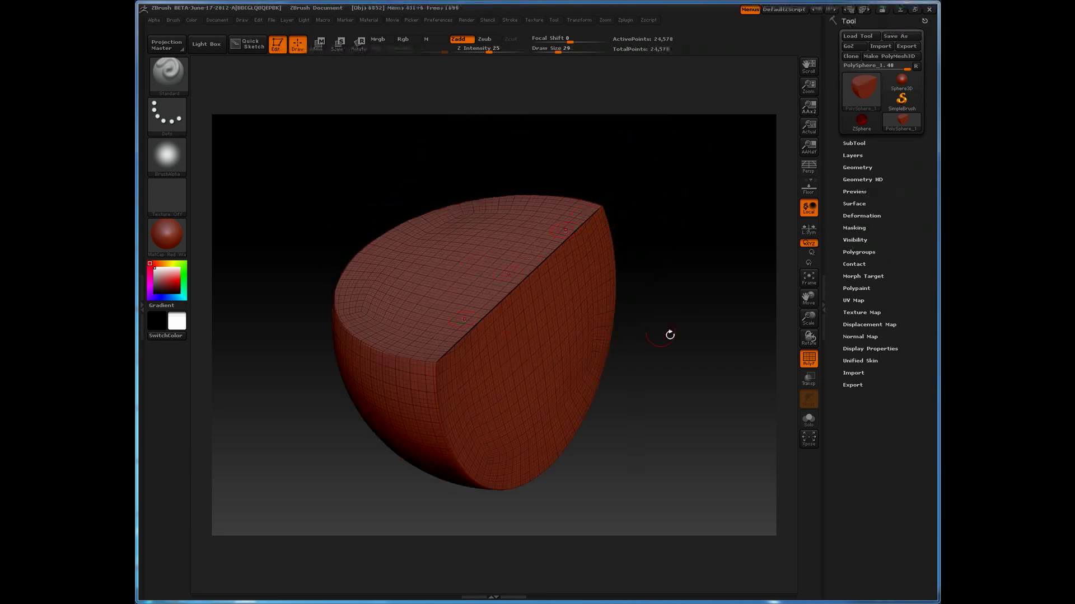
{"action": "left_click_drag", "start_coordinate": [686, 338], "coordinate": [674, 315], "text": "alt"}
{"action": "key", "text": "shift+f"}
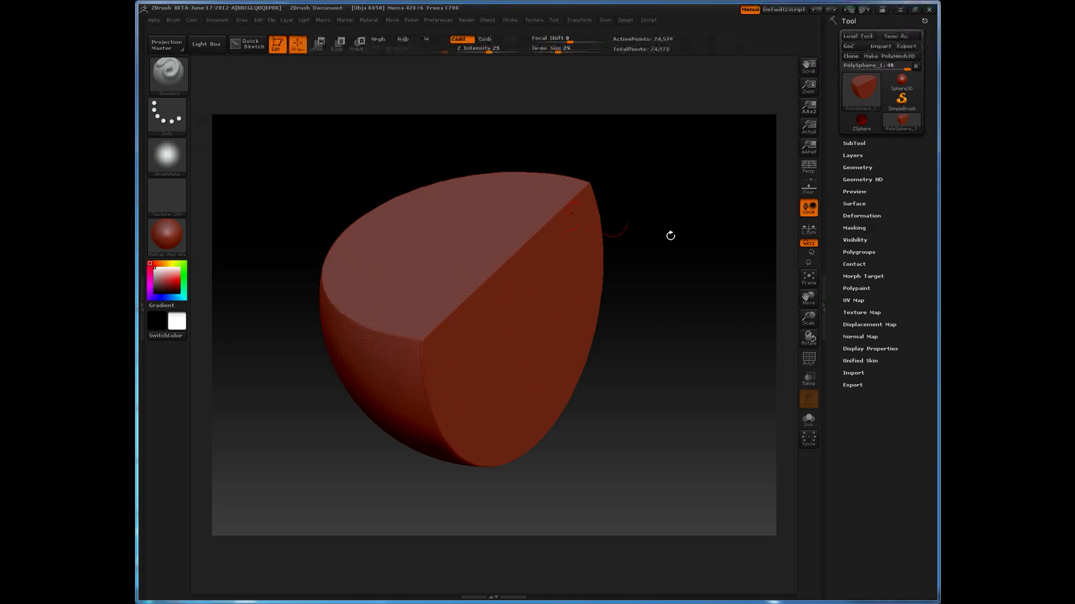
Apply Relax from Tool > Deformation, then orbit the wedge to check it.
{"action": "left_click", "coordinate": [852, 217]}
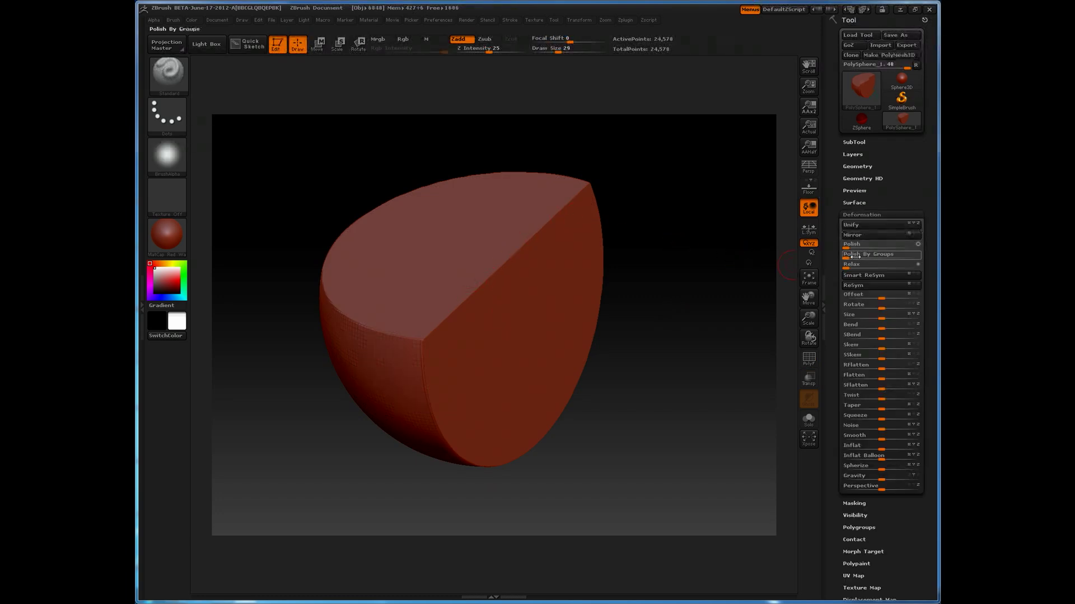
{"action": "left_click", "coordinate": [850, 266]}
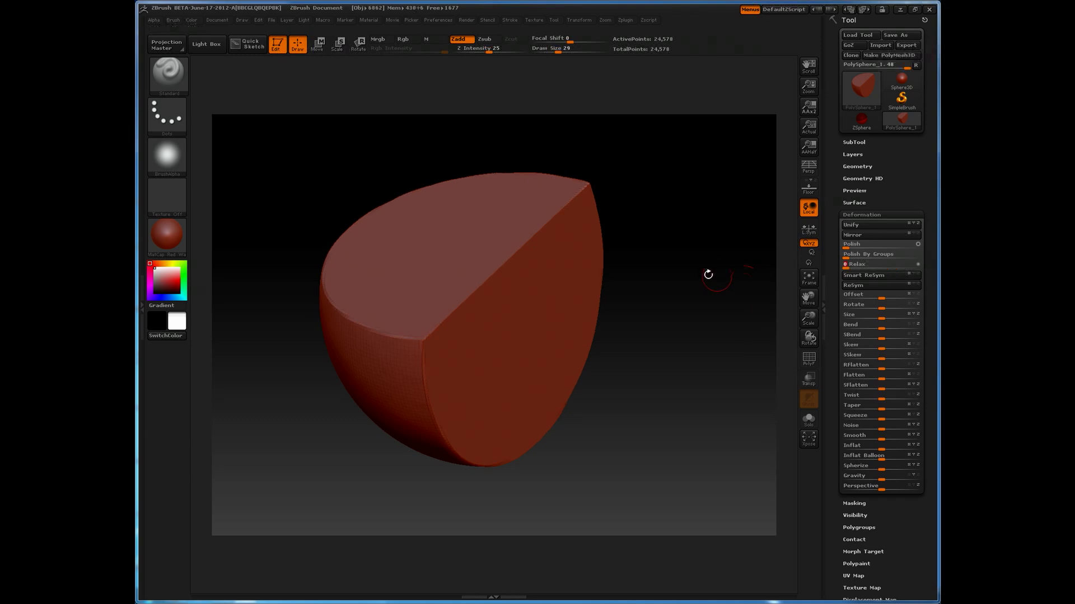
{"action": "key", "text": "shift"}
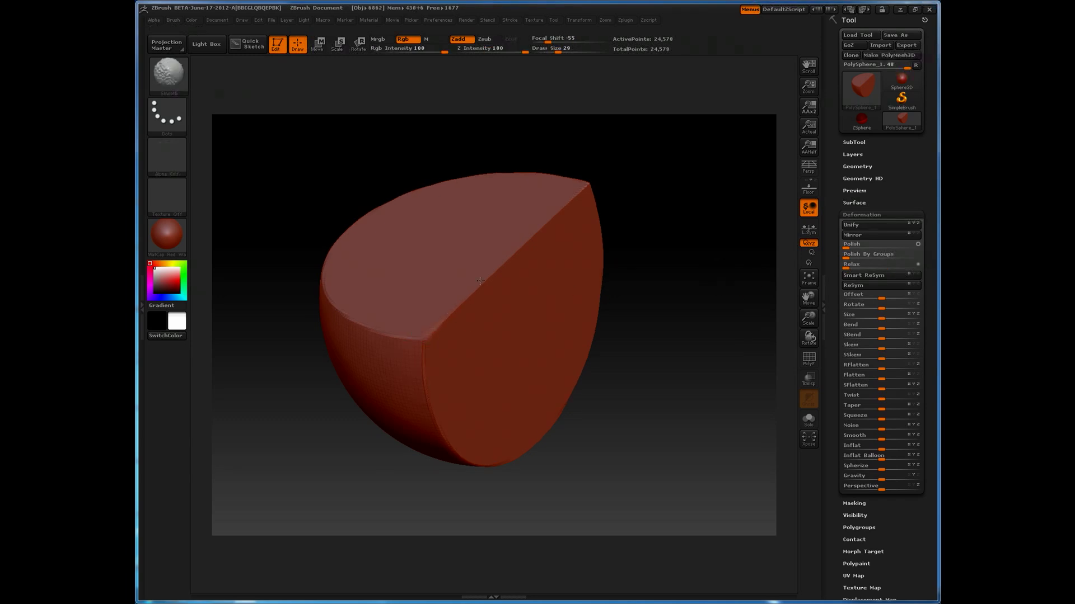
{"action": "key", "text": "ctrl"}
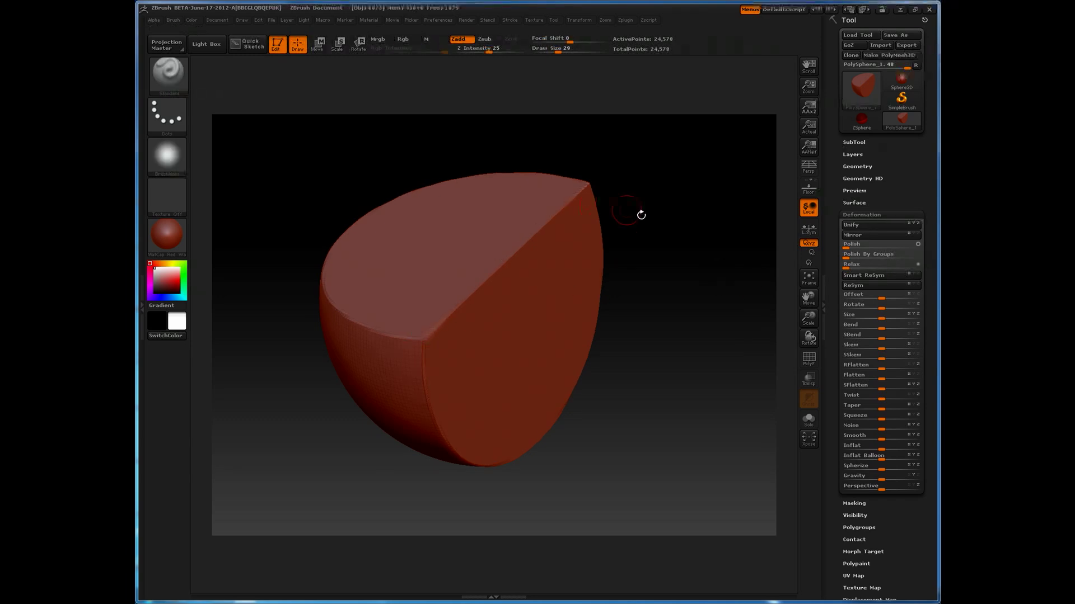
{"action": "mouse_move", "coordinate": [650, 235]}
{"action": "left_mouse_down"}
{"action": "mouse_move", "coordinate": [664, 250]}
{"action": "mouse_move", "coordinate": [679, 235]}
{"action": "left_mouse_up"}
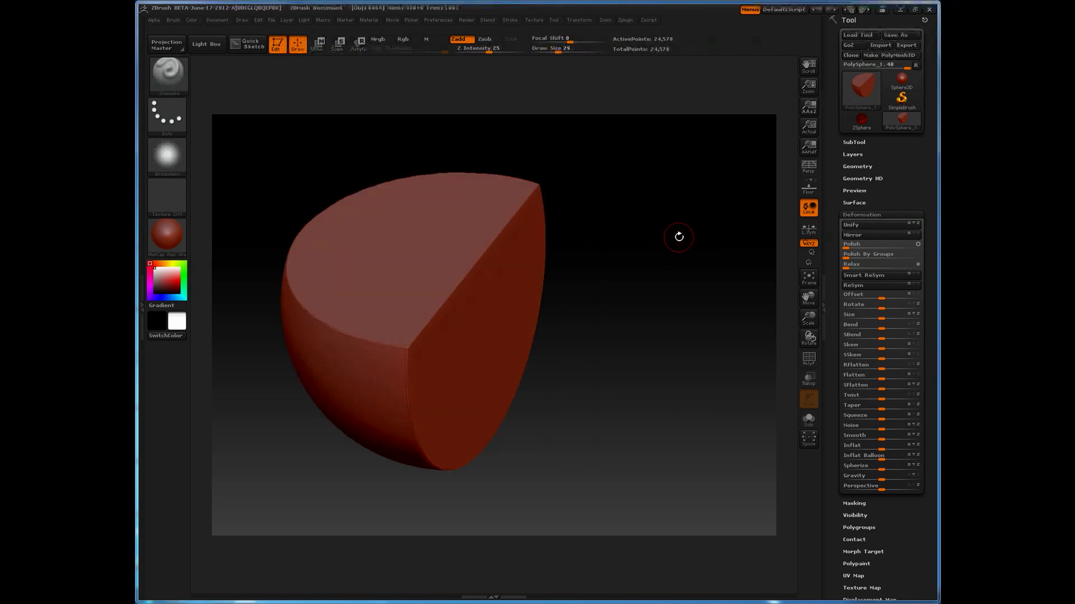
{"action": "left_click_drag", "start_coordinate": [675, 271], "coordinate": [671, 248]}
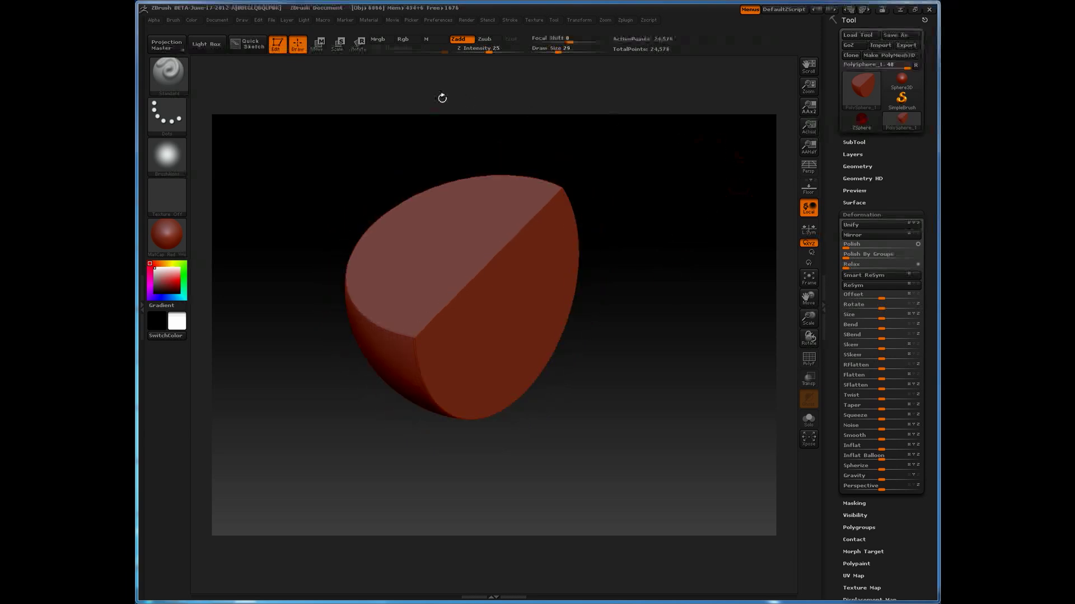
Dock the Stroke menu permanently in the right tray.
{"action": "left_click", "coordinate": [510, 20]}
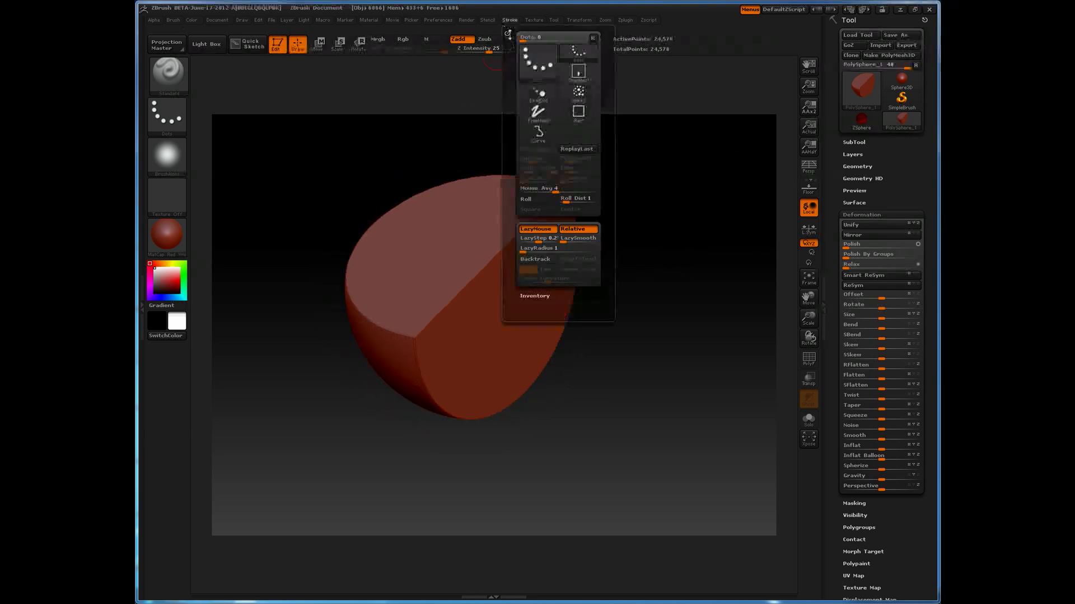
{"action": "left_click", "coordinate": [508, 33]}
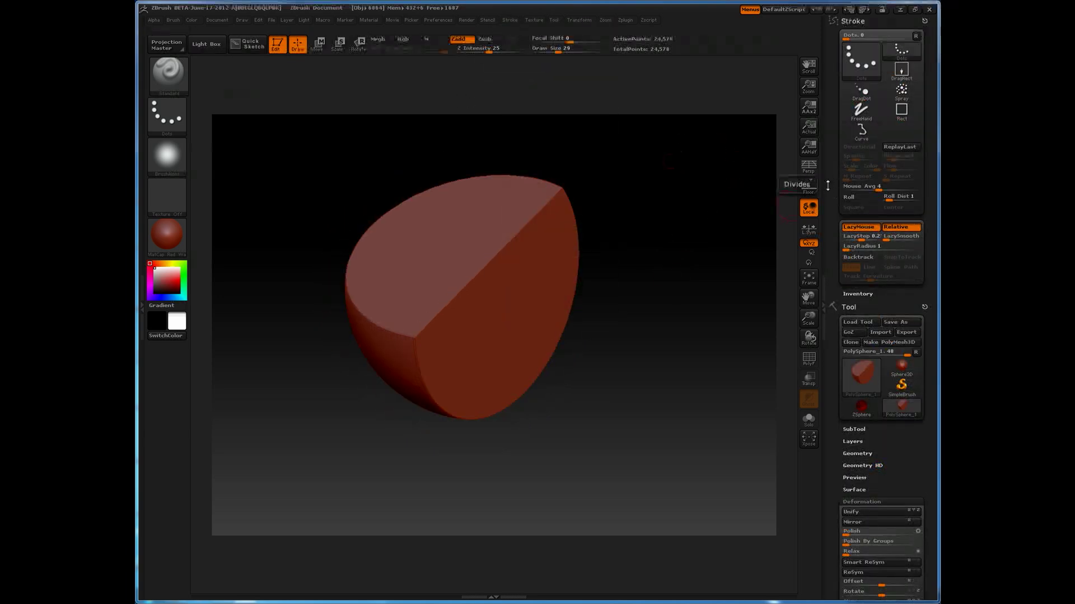
{"action": "left_click_drag", "start_coordinate": [646, 191], "coordinate": [640, 213]}
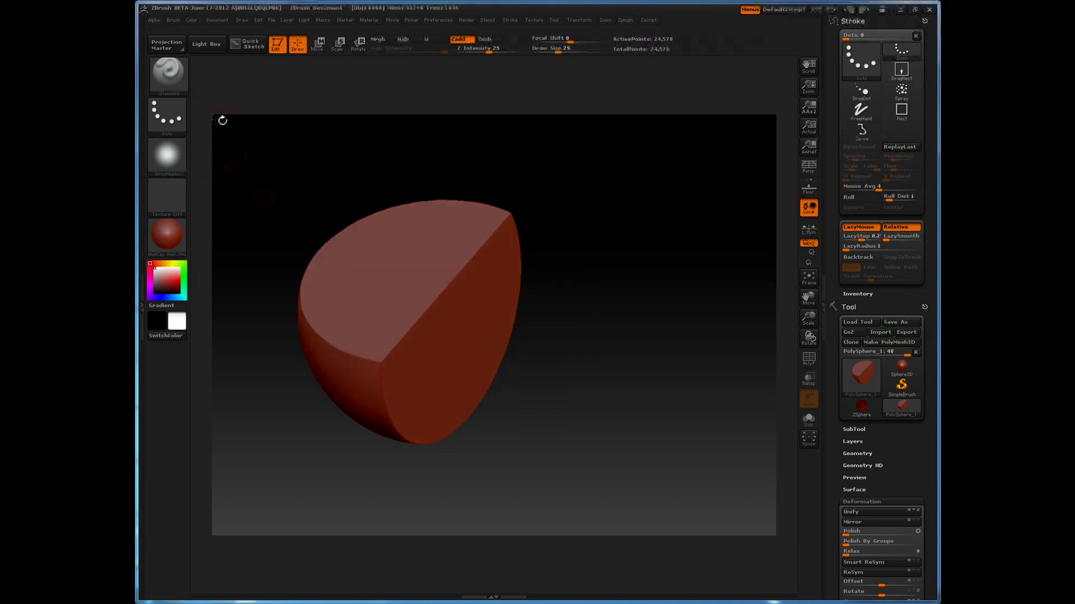
Switch the sculpting brush to TrimDynamicTrails.
{"action": "key", "text": "b"}
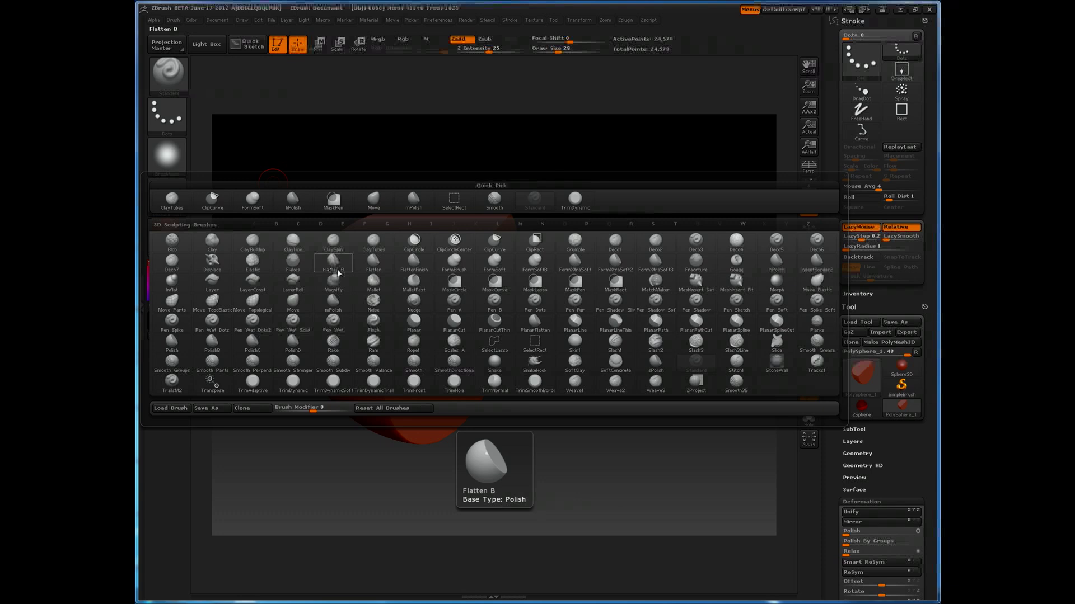
{"action": "key", "text": "t"}
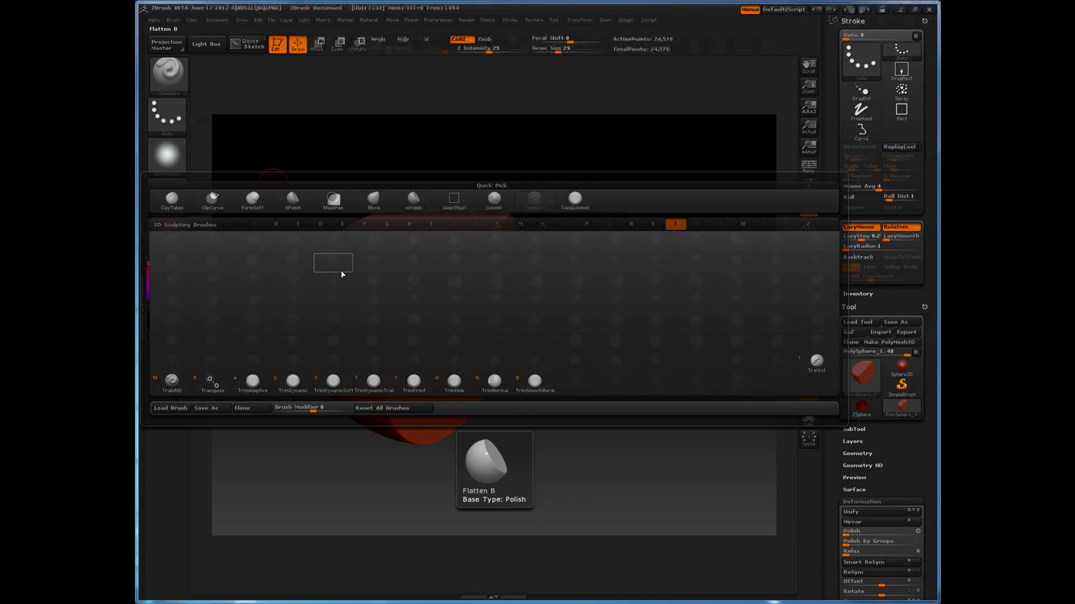
{"action": "left_click", "coordinate": [373, 384]}
Raise the brush Draw Size from 29 to 47.
{"action": "left_click_drag", "start_coordinate": [592, 230], "coordinate": [579, 241]}
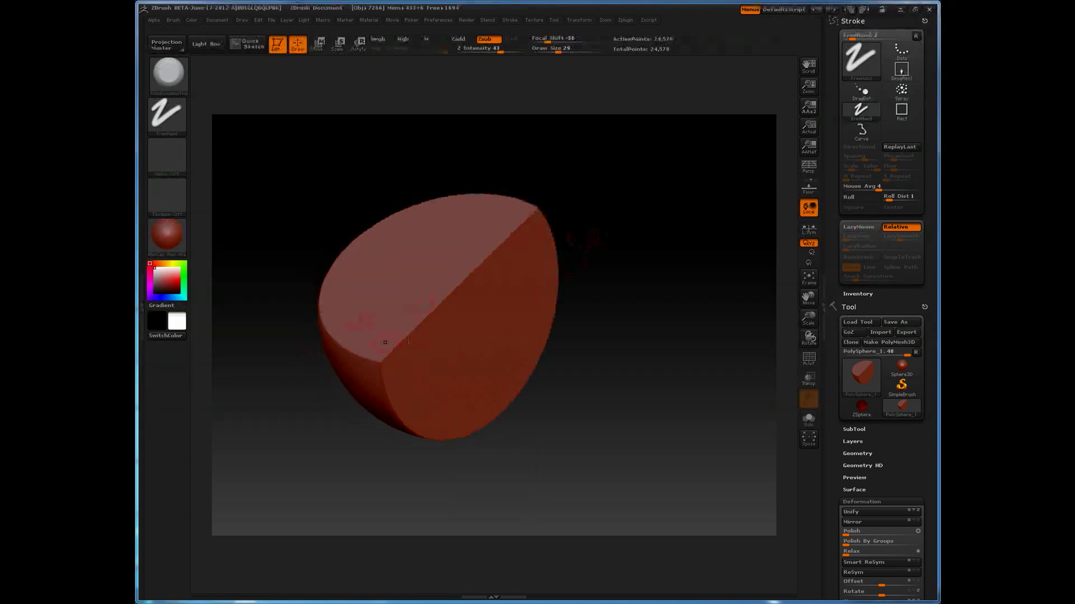
{"action": "key", "text": "s"}
{"action": "left_click_drag", "start_coordinate": [403, 345], "coordinate": [419, 325]}
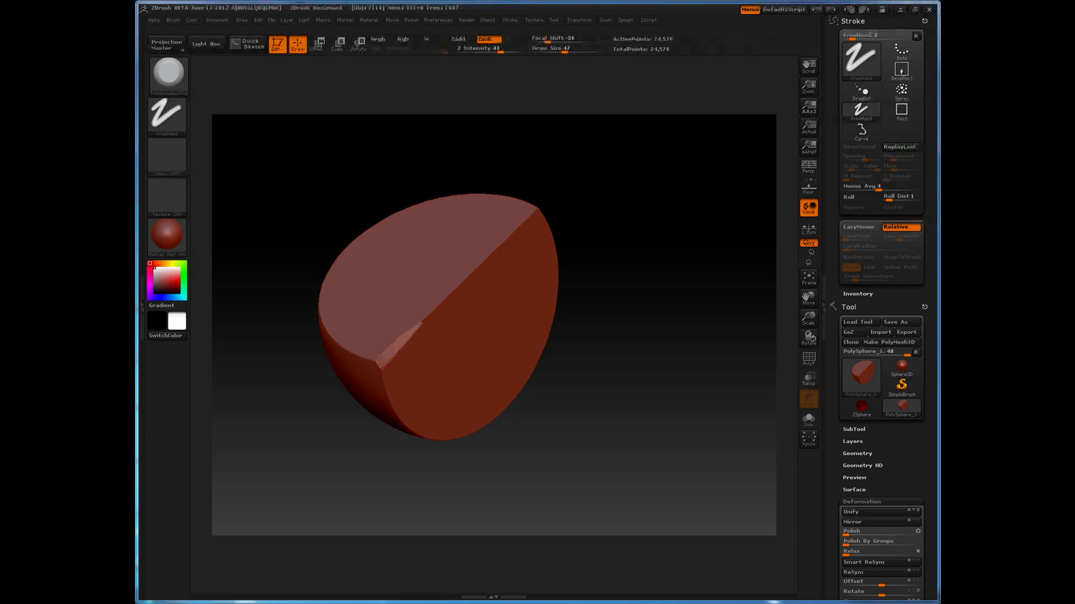
Trim the diagonal ridge into a flat bevel and orbit to inspect it.
{"action": "mouse_move", "coordinate": [460, 283]}
{"action": "left_mouse_down"}
{"action": "mouse_move", "coordinate": [529, 216]}
{"action": "mouse_move", "coordinate": [502, 243]}
{"action": "left_mouse_up"}
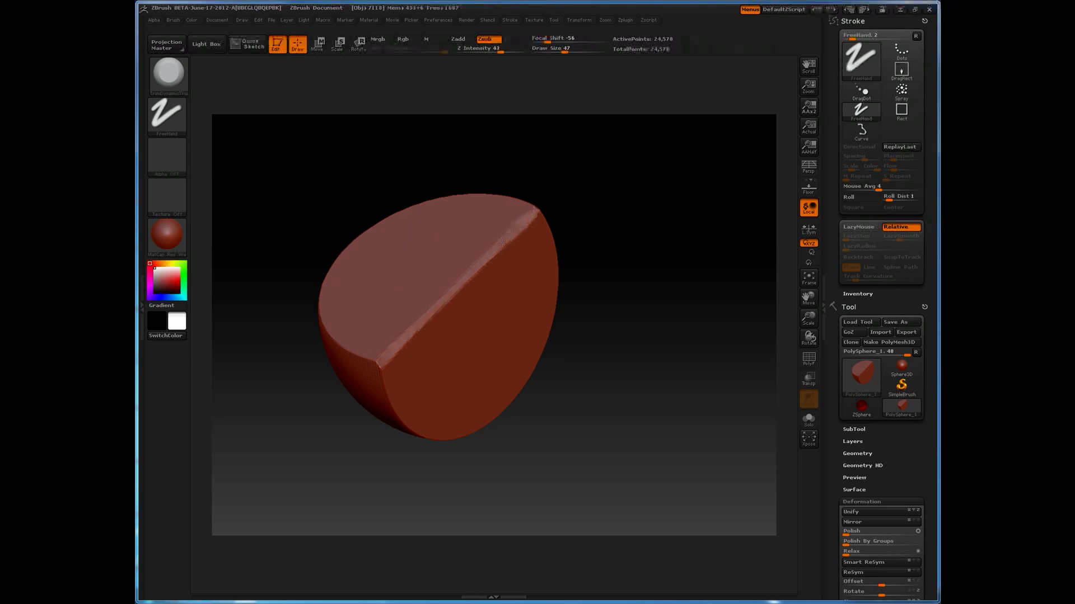
{"action": "left_click_drag", "start_coordinate": [652, 227], "coordinate": [609, 248]}
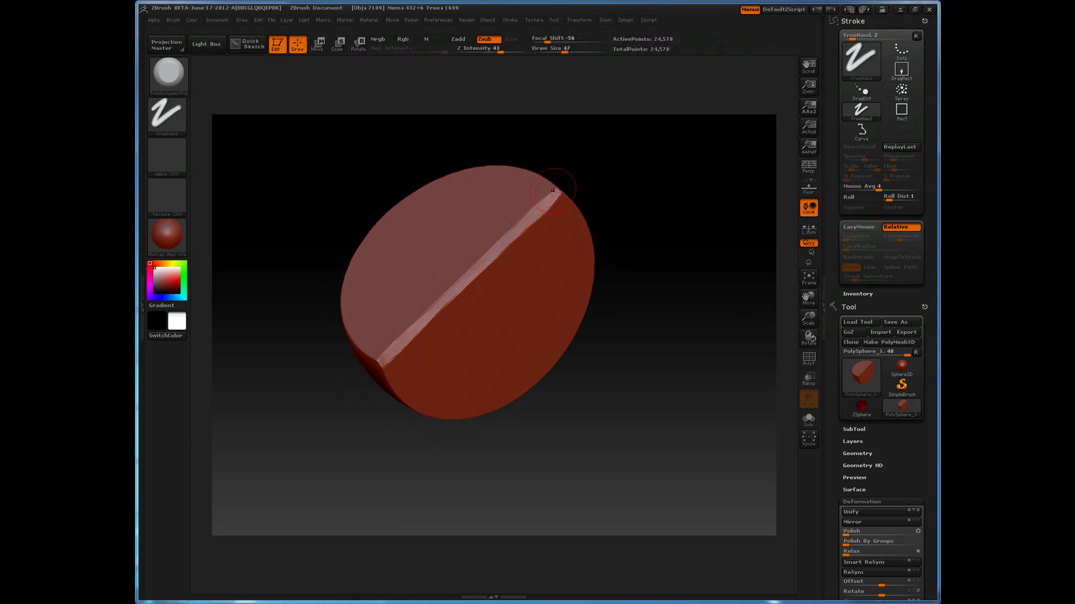
{"action": "left_click_drag", "start_coordinate": [611, 196], "coordinate": [573, 206]}
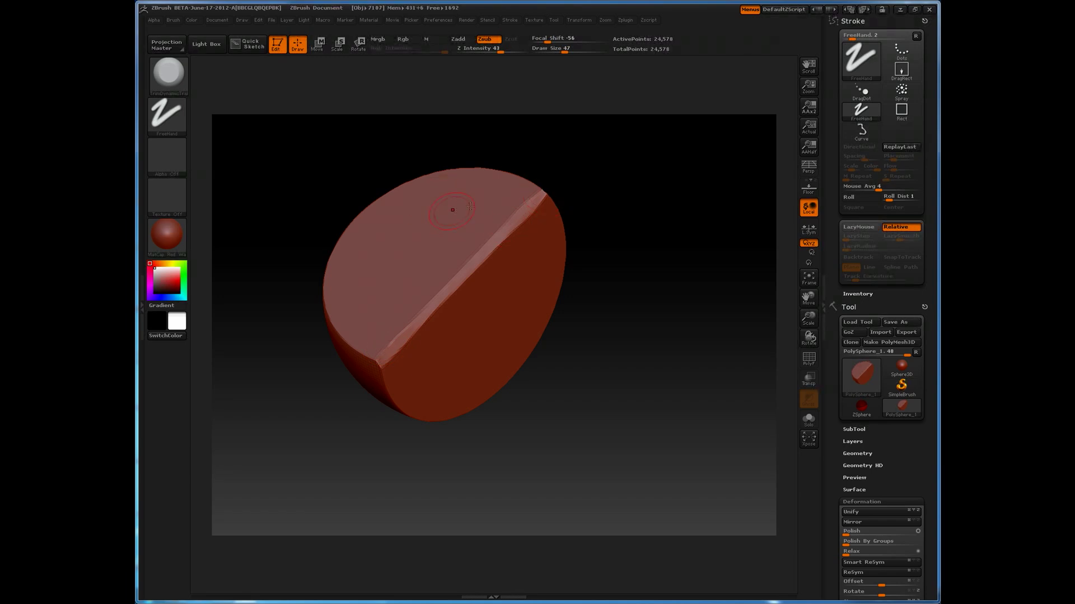
{"action": "left_click_drag", "start_coordinate": [583, 199], "coordinate": [593, 206]}
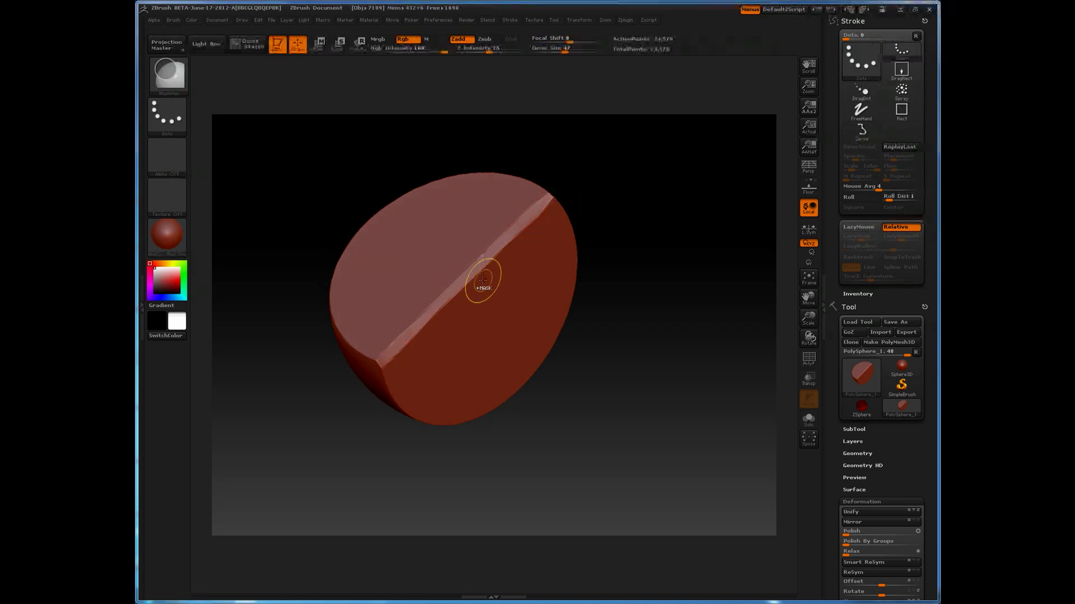
Undo the bevel trim, then enable LazyMouse with Backtrack in the Stroke menu.
{"action": "key", "text": "ctrl+z"}
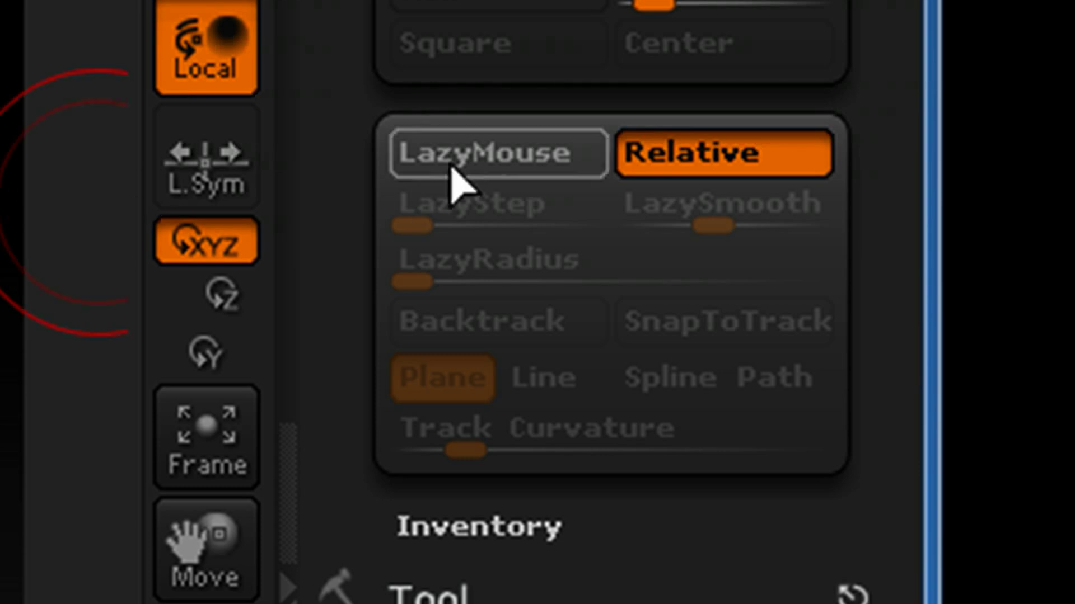
{"action": "left_click", "coordinate": [472, 167]}
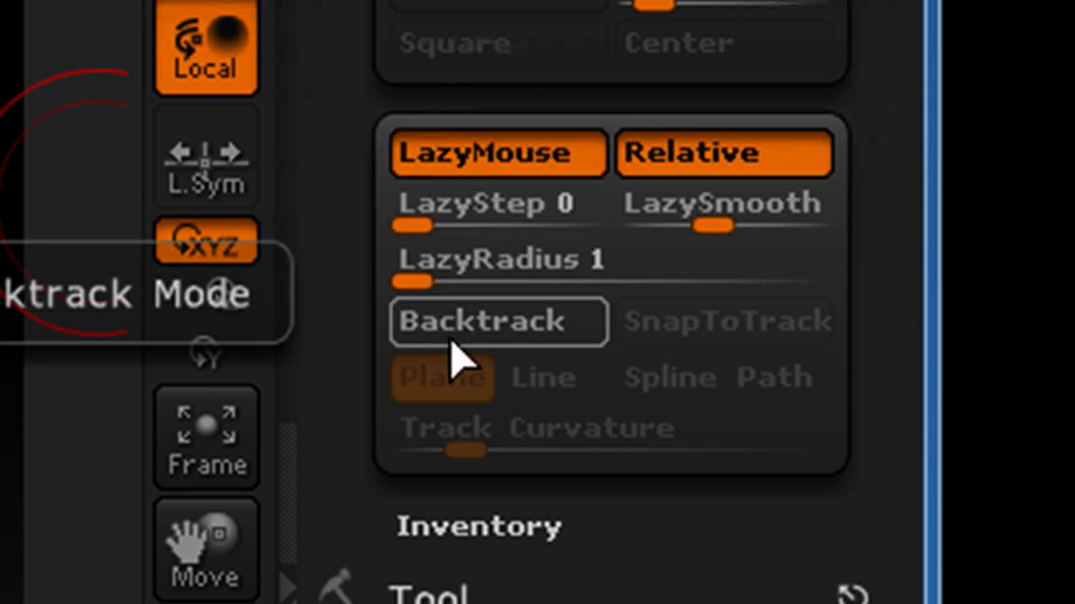
{"action": "left_click", "coordinate": [492, 331]}
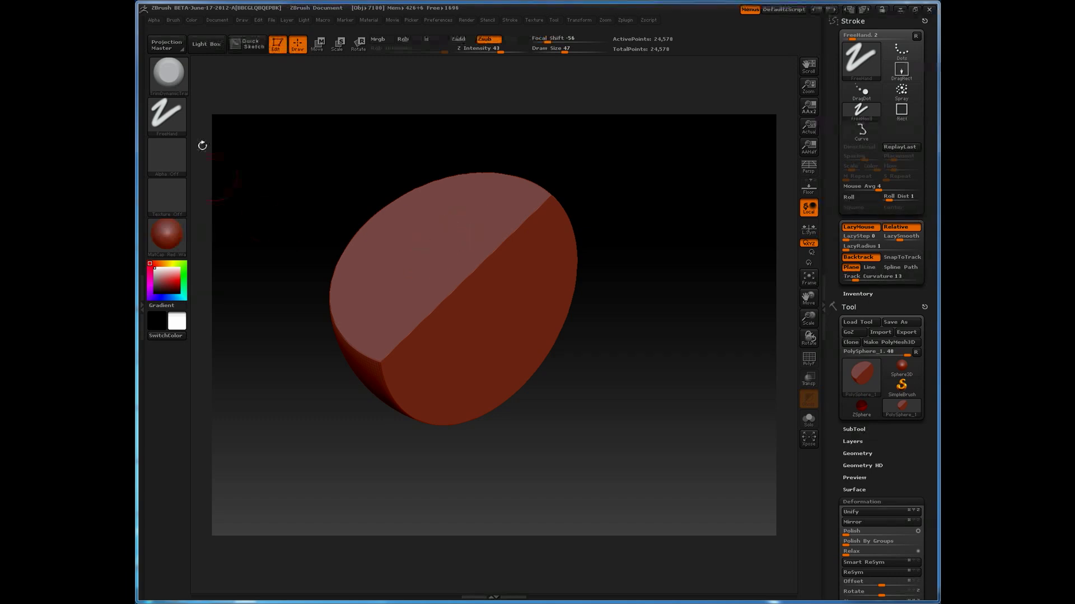
Build a rough clay bump on the flat face with ClayTubes.
{"action": "left_click", "coordinate": [168, 75]}
{"action": "left_click", "coordinate": [233, 88]}
{"action": "mouse_move", "coordinate": [421, 220]}
{"action": "left_mouse_down"}
{"action": "mouse_move", "coordinate": [421, 245]}
{"action": "mouse_move", "coordinate": [442, 256]}
{"action": "mouse_move", "coordinate": [421, 262]}
{"action": "mouse_move", "coordinate": [408, 246]}
{"action": "left_mouse_up"}
{"action": "left_click_drag", "start_coordinate": [654, 182], "coordinate": [635, 192]}
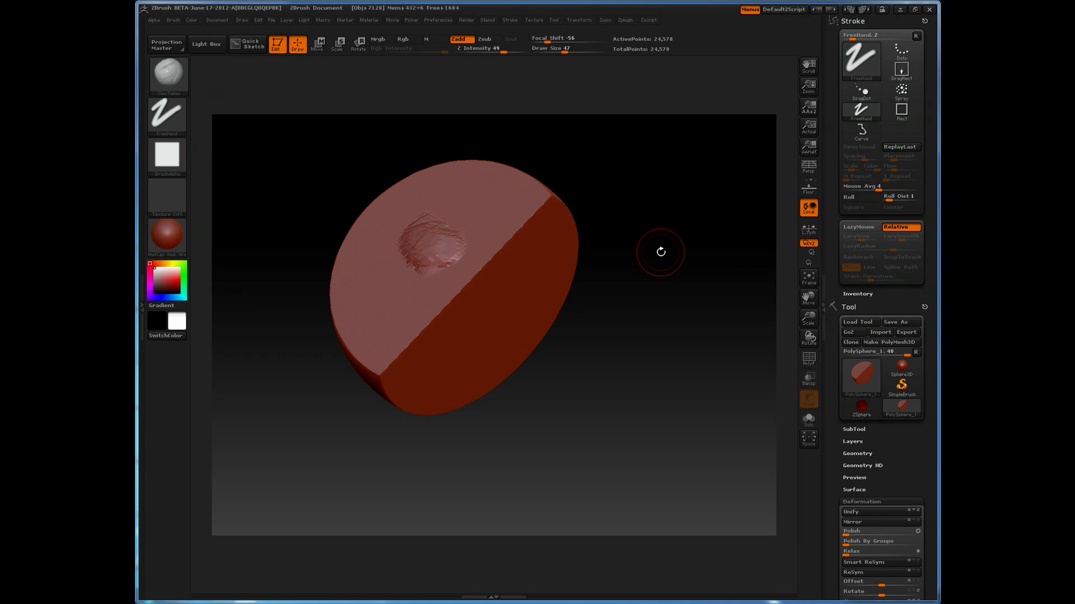
Flatten the bump with the Planar brush.
{"action": "key", "text": "b"}
{"action": "key", "text": "p"}
{"action": "left_click", "coordinate": [499, 407]}
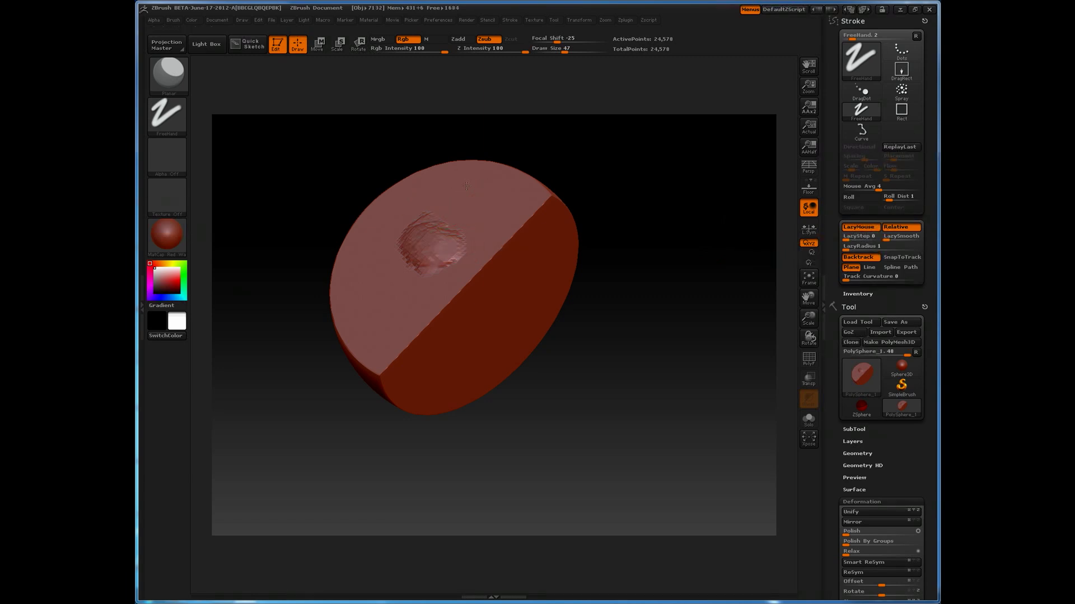
{"action": "mouse_move", "coordinate": [417, 231]}
{"action": "left_mouse_down", "text": "shift"}
{"action": "mouse_move", "coordinate": [443, 253]}
{"action": "mouse_move", "coordinate": [422, 270]}
{"action": "mouse_move", "coordinate": [440, 269]}
{"action": "left_mouse_up", "text": "shift"}
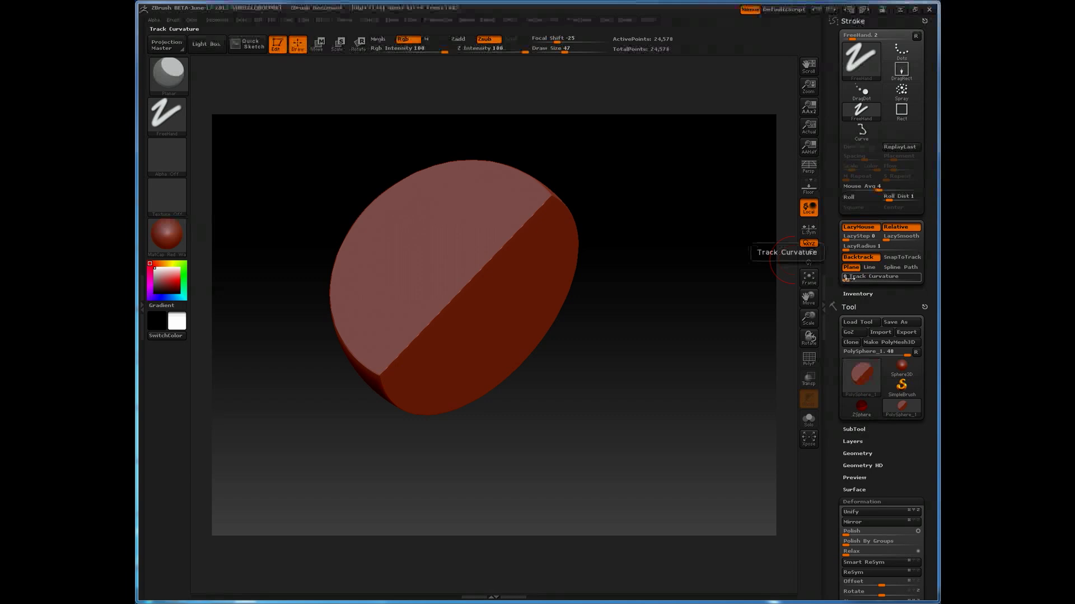
Test Planar strokes on the dent with Track Curvature 100, undo them, and reset it to 0.
{"action": "left_click_drag", "start_coordinate": [847, 280], "coordinate": [870, 276]}
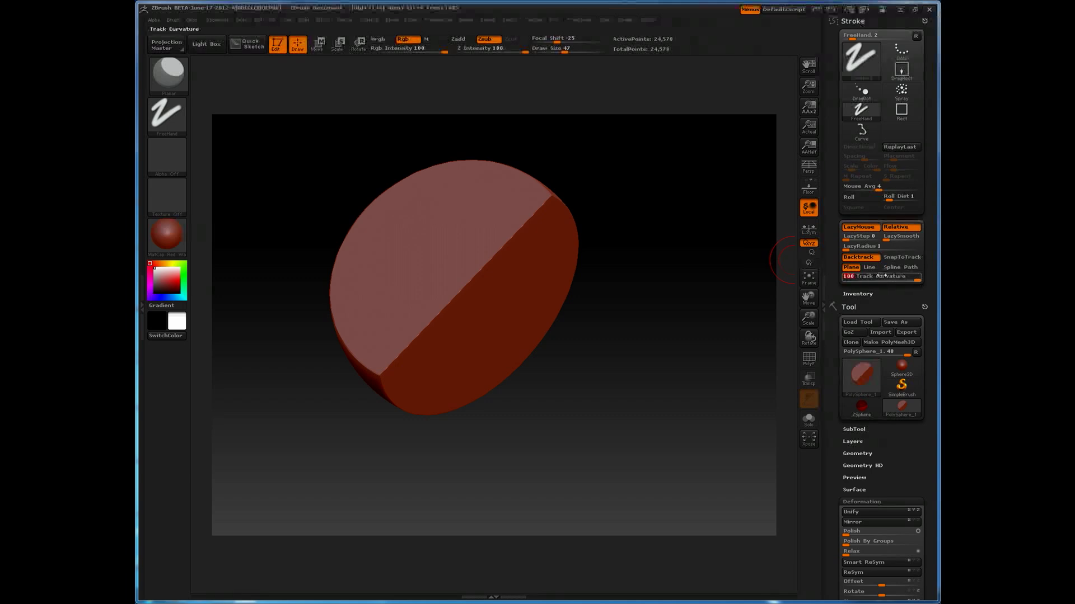
{"action": "left_click_drag", "start_coordinate": [680, 359], "coordinate": [694, 320]}
{"action": "key", "text": "ctrl+z"}
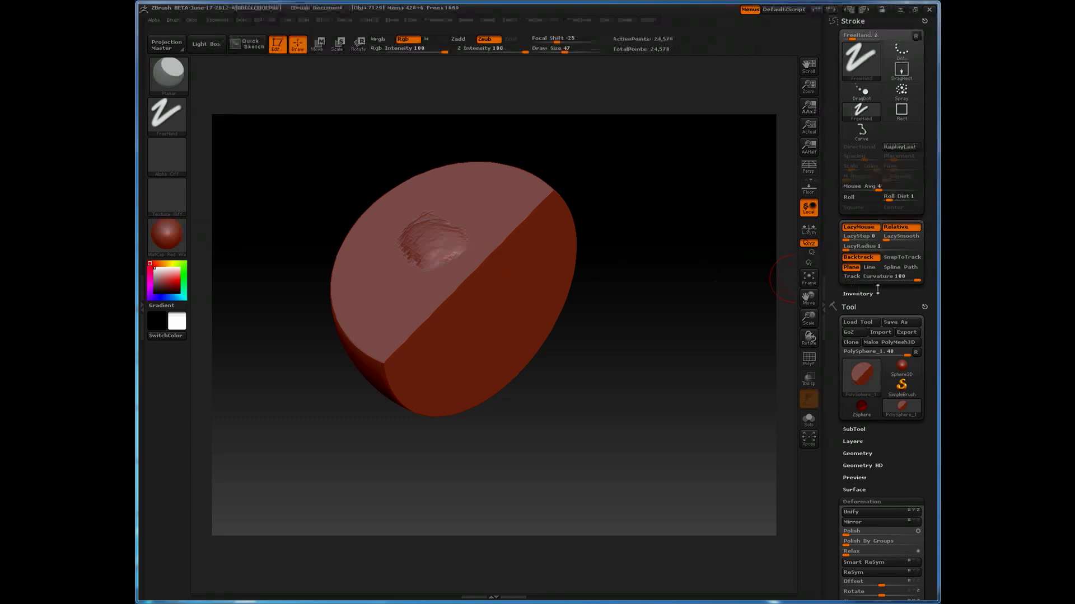
{"action": "left_click_drag", "start_coordinate": [621, 200], "coordinate": [596, 200]}
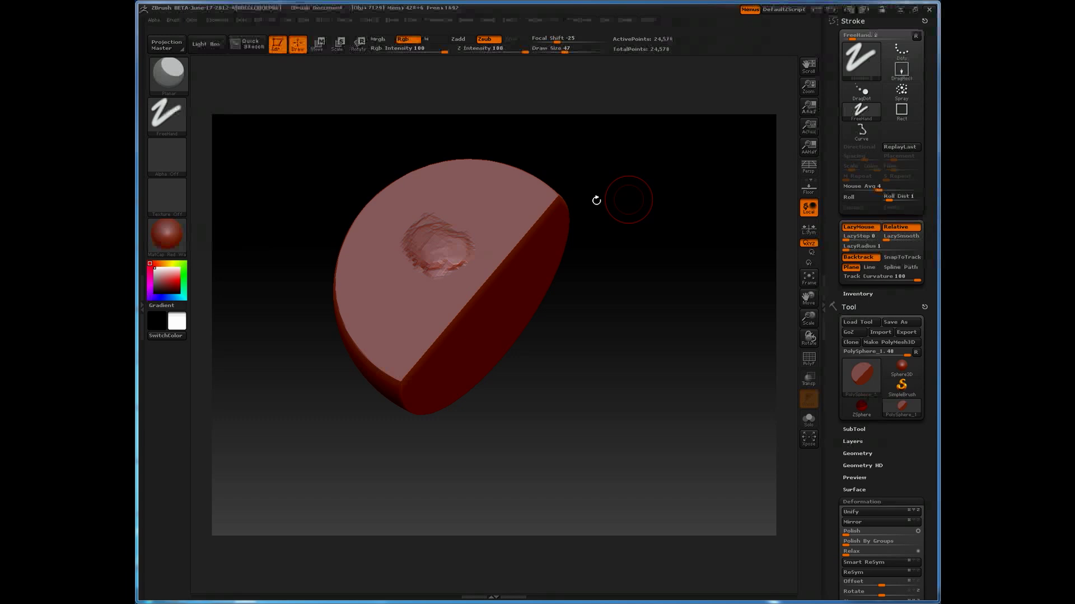
{"action": "mouse_move", "coordinate": [437, 213]}
{"action": "left_mouse_down"}
{"action": "mouse_move", "coordinate": [415, 252]}
{"action": "mouse_move", "coordinate": [451, 236]}
{"action": "mouse_move", "coordinate": [432, 264]}
{"action": "mouse_move", "coordinate": [461, 256]}
{"action": "mouse_move", "coordinate": [405, 244]}
{"action": "left_mouse_up"}
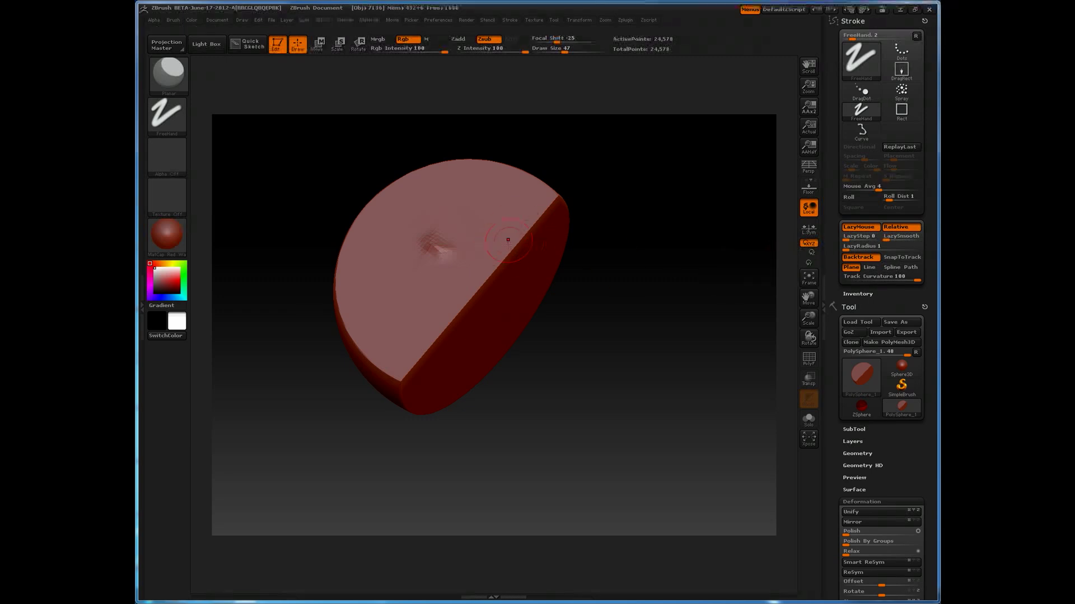
{"action": "key", "text": "ctrl+z"}
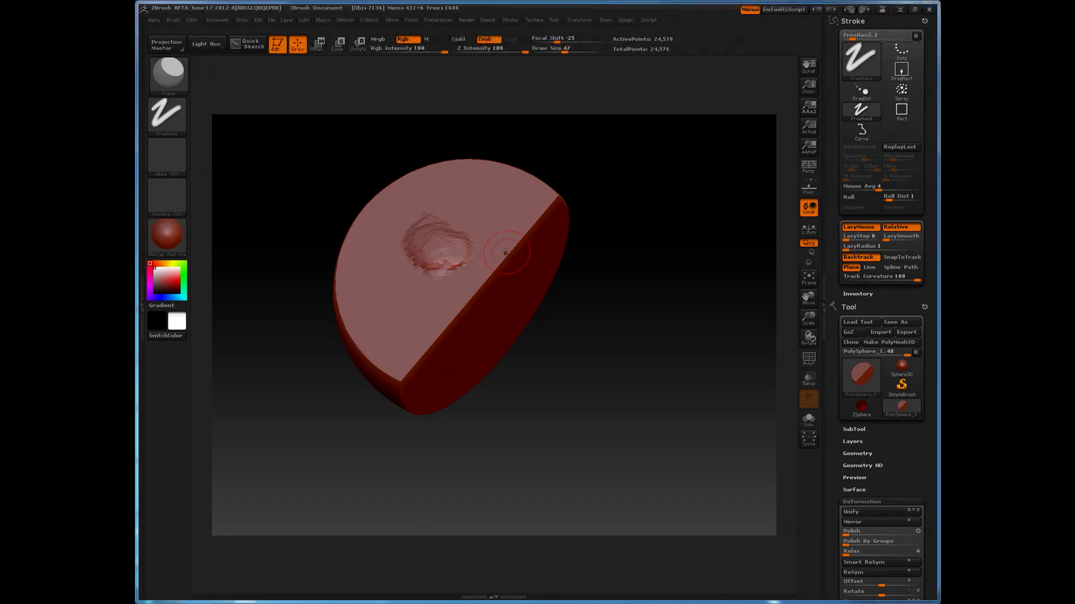
{"action": "left_click", "coordinate": [843, 277]}
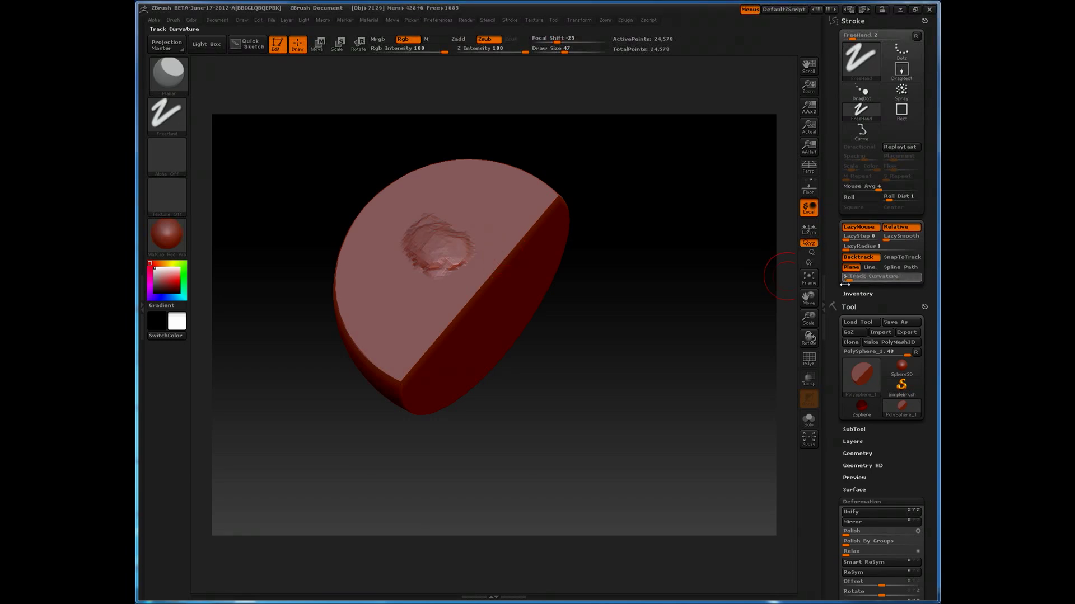
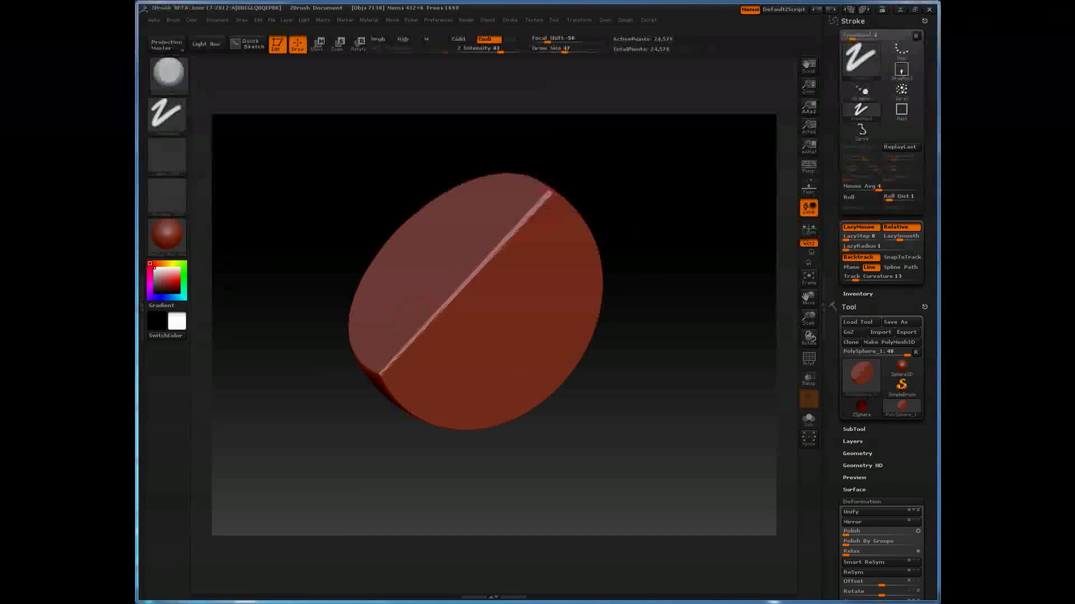
Undo the bevel stroke and raise Draw Size from 47 to 90.
{"action": "mouse_move", "coordinate": [658, 222]}
{"action": "left_mouse_down"}
{"action": "mouse_move", "coordinate": [669, 228]}
{"action": "mouse_move", "coordinate": [653, 227]}
{"action": "left_mouse_up"}
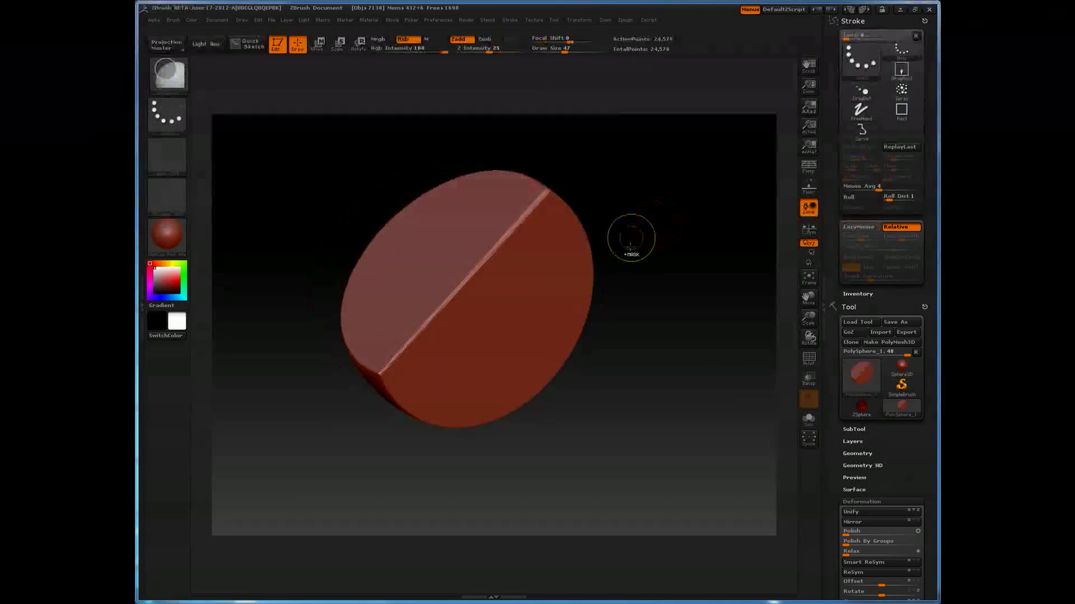
{"action": "key", "text": "ctrl+z"}
{"action": "key", "text": "s"}
{"action": "left_click_drag", "start_coordinate": [436, 292], "coordinate": [448, 293]}
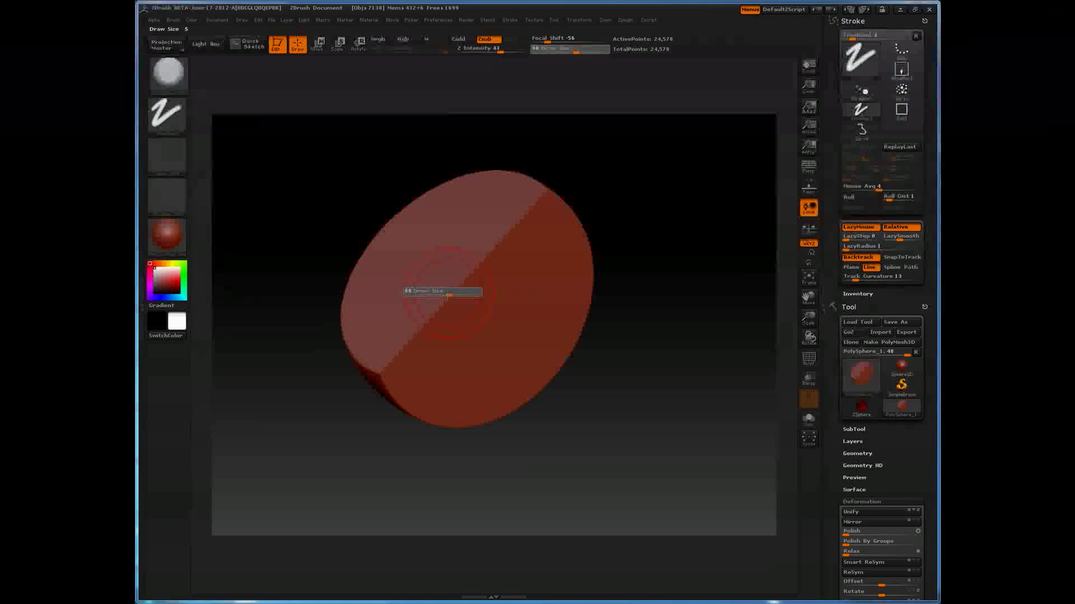
{"action": "left_click_drag", "start_coordinate": [380, 372], "coordinate": [541, 194]}
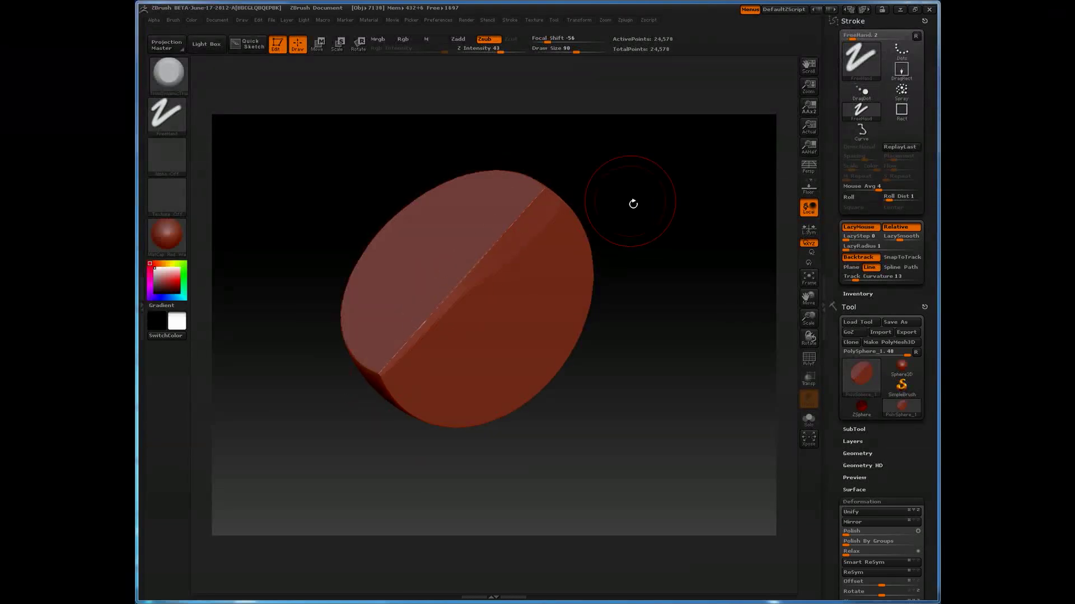
Undo another bevel stroke, then draw a trim stroke up the diagonal edge.
{"action": "left_click_drag", "start_coordinate": [633, 204], "coordinate": [542, 249]}
{"action": "key", "text": "ctrl+z"}
{"action": "mouse_move", "coordinate": [621, 216]}
{"action": "left_mouse_down"}
{"action": "mouse_move", "coordinate": [616, 206]}
{"action": "mouse_move", "coordinate": [530, 247]}
{"action": "left_mouse_up"}
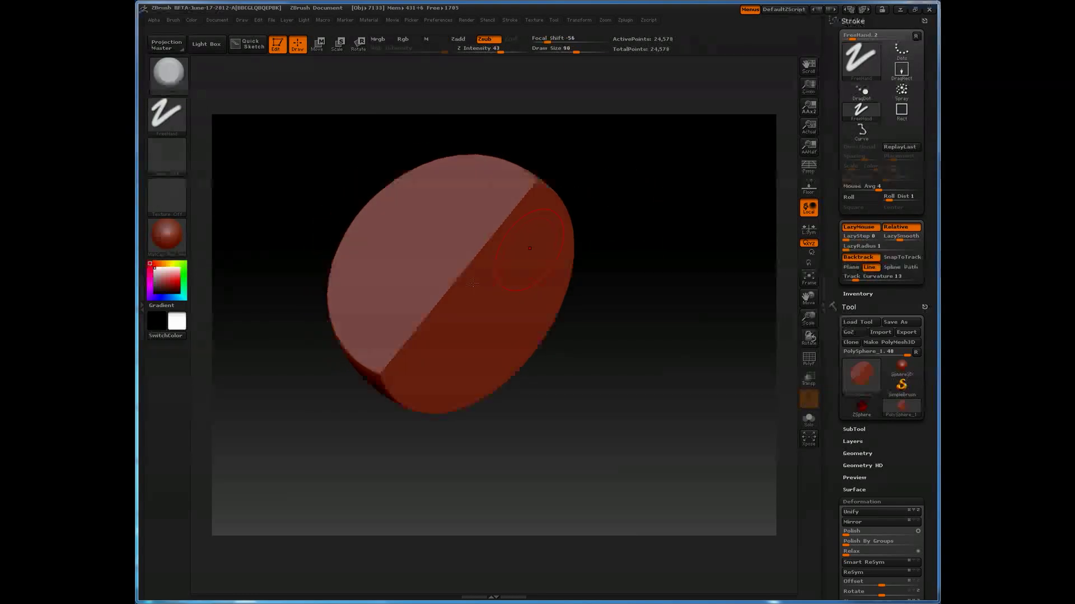
{"action": "left_click_drag", "start_coordinate": [383, 372], "coordinate": [535, 184]}
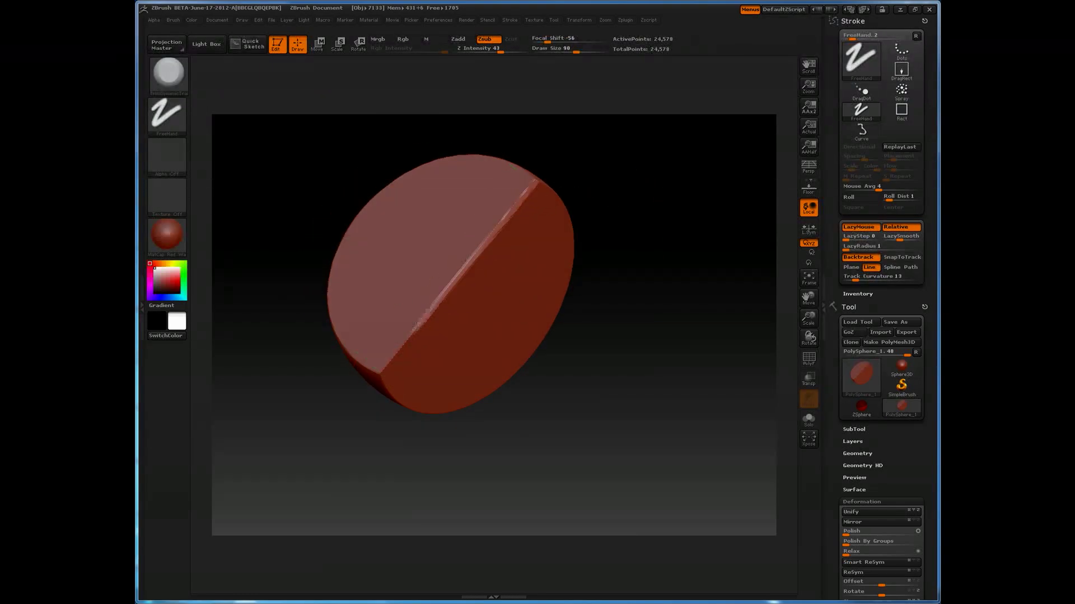
{"action": "left_click_drag", "start_coordinate": [474, 258], "coordinate": [538, 188]}
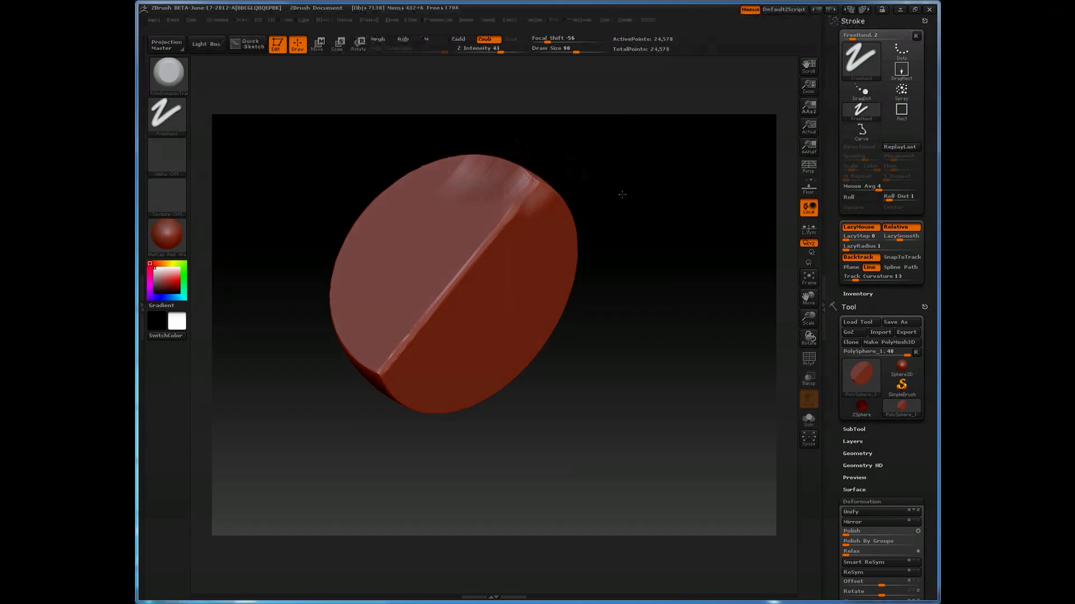
Undo the trim stroke so two flat faces meet at a sharp crease.
{"action": "left_click_drag", "start_coordinate": [619, 192], "coordinate": [615, 224]}
{"action": "left_click_drag", "start_coordinate": [679, 323], "coordinate": [681, 310]}
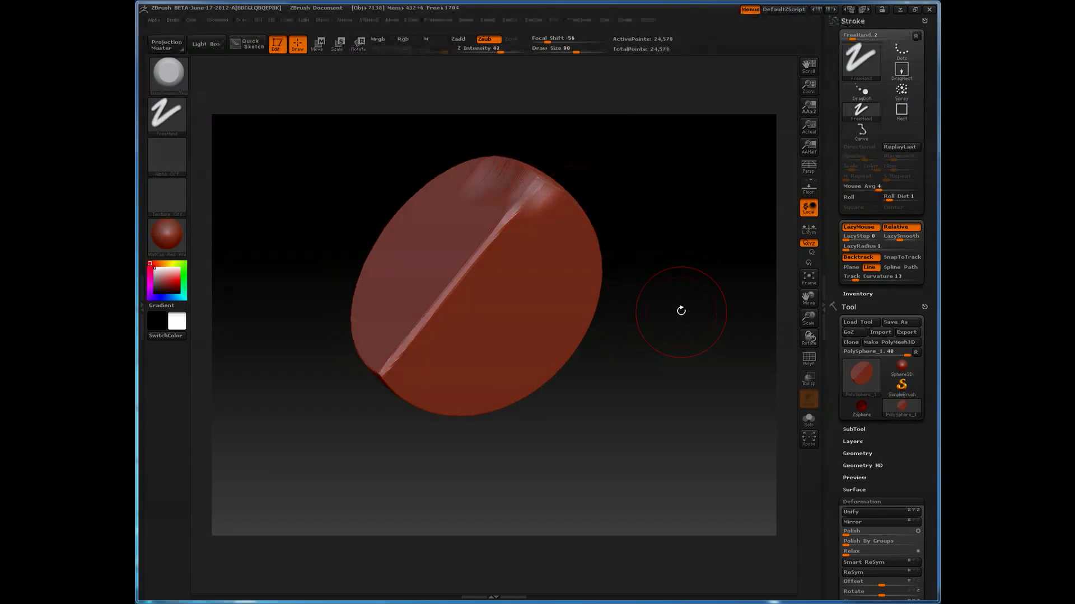
{"action": "key", "text": "ctrl+z"}
{"action": "key", "text": "ctrl+z"}
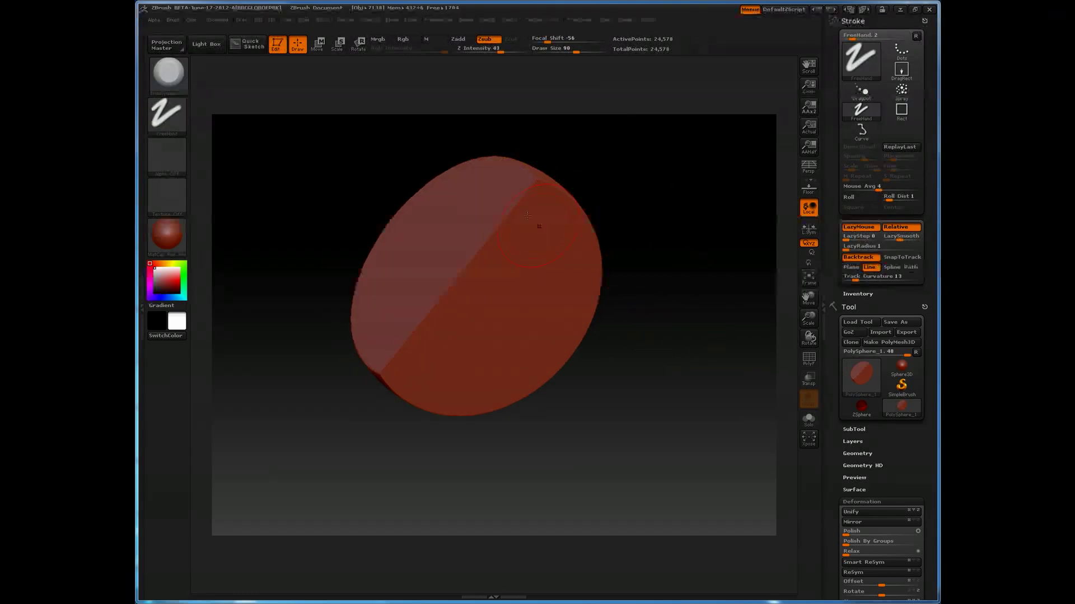
{"action": "left_click_drag", "start_coordinate": [666, 237], "coordinate": [748, 269]}
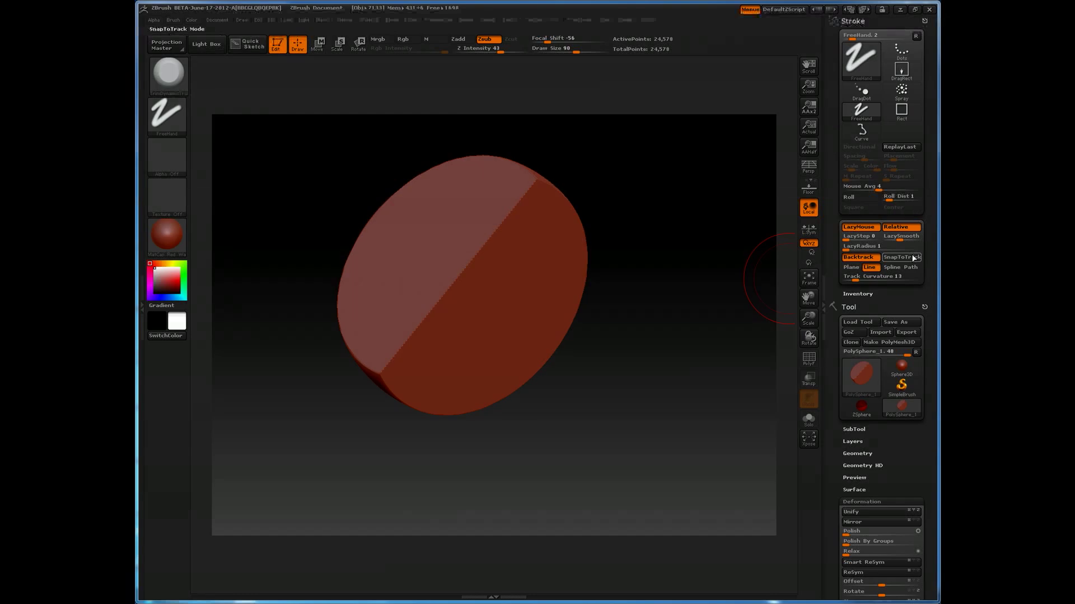
Enable SnapToTrack and drag Backtrack Line strokes lower-left to upper-right, beveling the diagonal edge.
{"action": "left_click", "coordinate": [895, 258]}
{"action": "left_click_drag", "start_coordinate": [629, 240], "coordinate": [627, 258]}
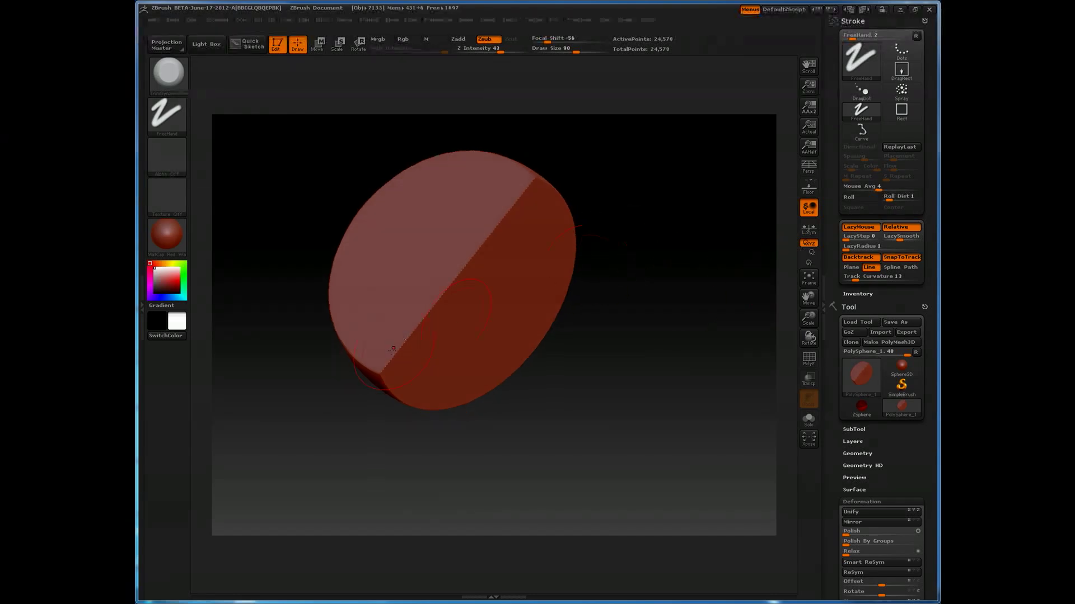
{"action": "left_click_drag", "start_coordinate": [381, 373], "coordinate": [530, 183]}
{"action": "left_click_drag", "start_coordinate": [381, 370], "coordinate": [532, 183]}
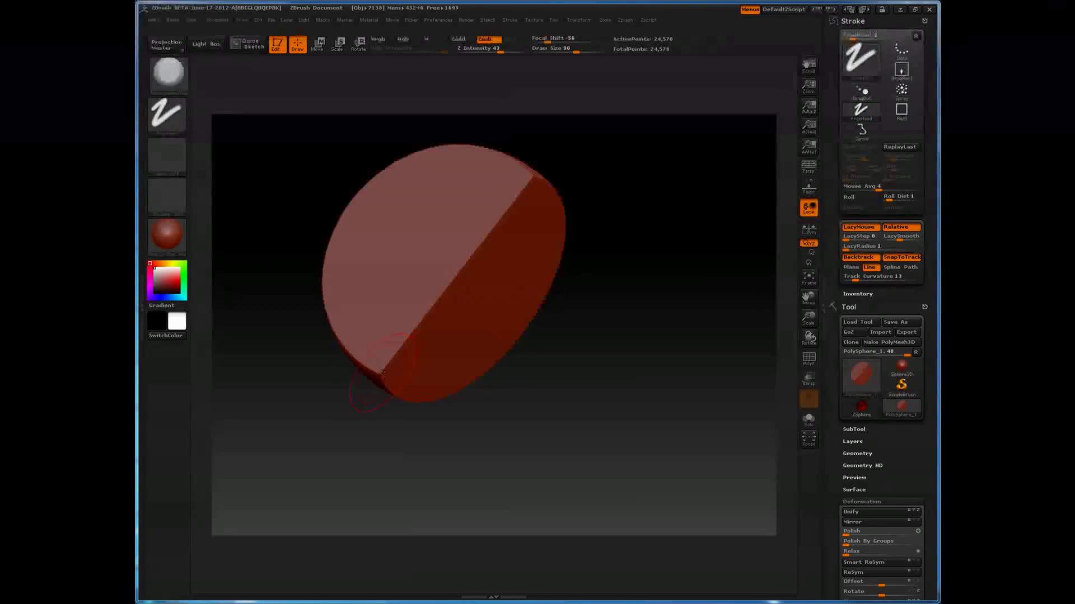
{"action": "left_click_drag", "start_coordinate": [381, 371], "coordinate": [530, 180]}
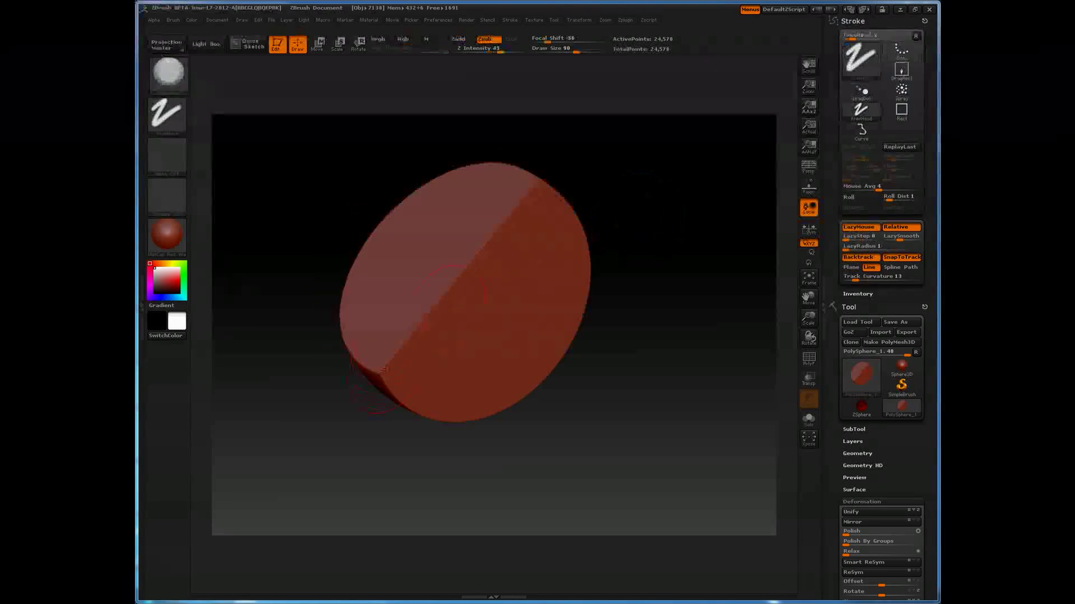
{"action": "left_click_drag", "start_coordinate": [381, 371], "coordinate": [532, 182]}
{"action": "left_click_drag", "start_coordinate": [628, 196], "coordinate": [402, 325]}
{"action": "left_click_drag", "start_coordinate": [381, 371], "coordinate": [523, 178]}
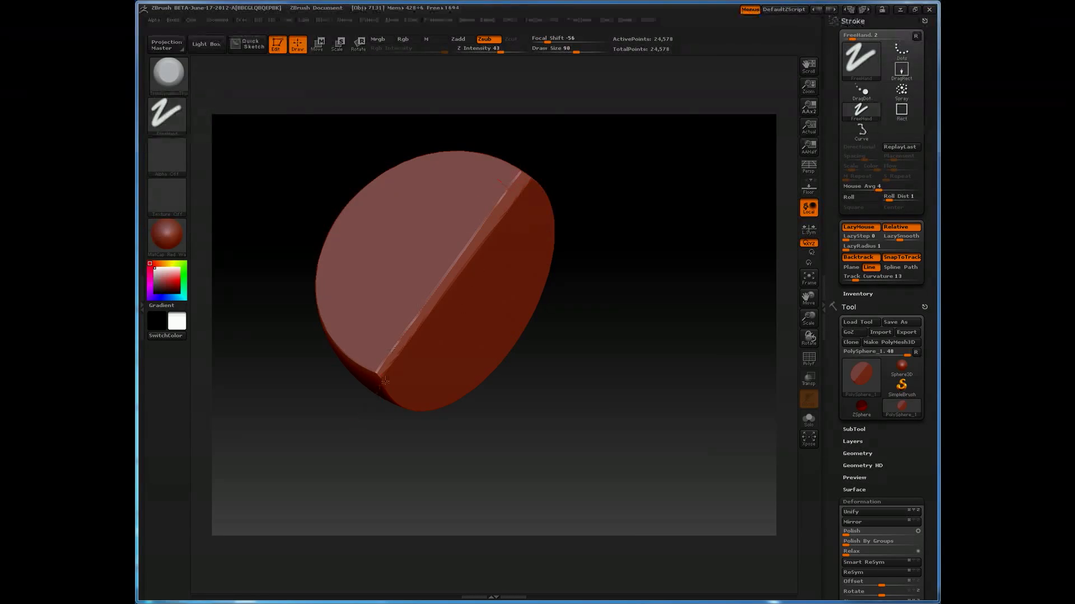
Undo the bevel strip to restore the sharp crease and set LazyMouse backtrack to Spline.
{"action": "mouse_move", "coordinate": [666, 279]}
{"action": "left_mouse_down"}
{"action": "mouse_move", "coordinate": [614, 296]}
{"action": "mouse_move", "coordinate": [602, 249]}
{"action": "left_mouse_up"}
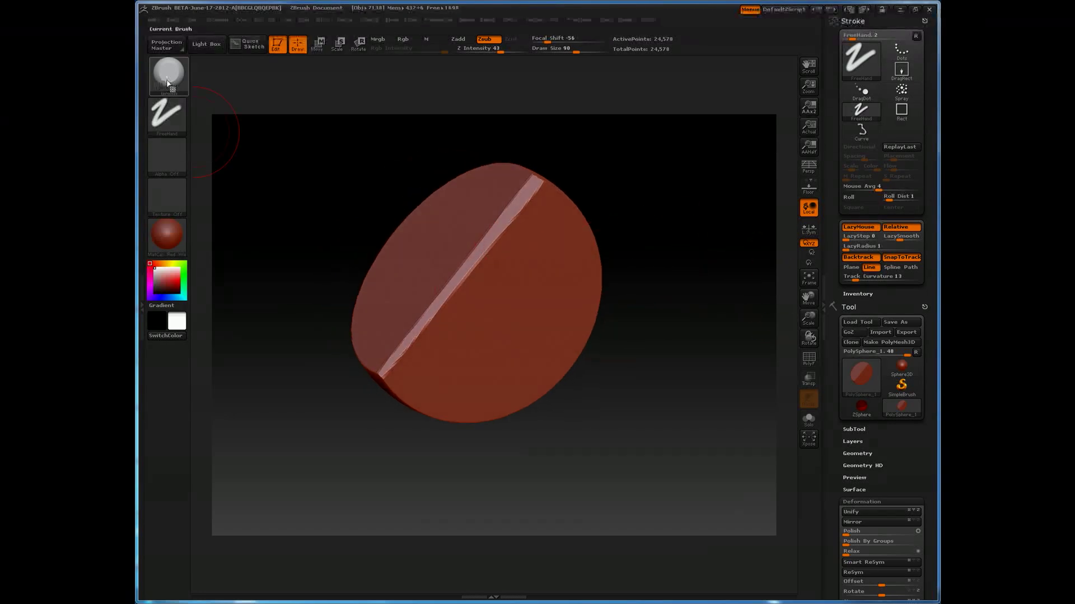
{"action": "left_click_drag", "start_coordinate": [676, 279], "coordinate": [677, 282]}
{"action": "left_click_drag", "start_coordinate": [712, 383], "coordinate": [657, 389]}
{"action": "key", "text": "ctrl+z"}
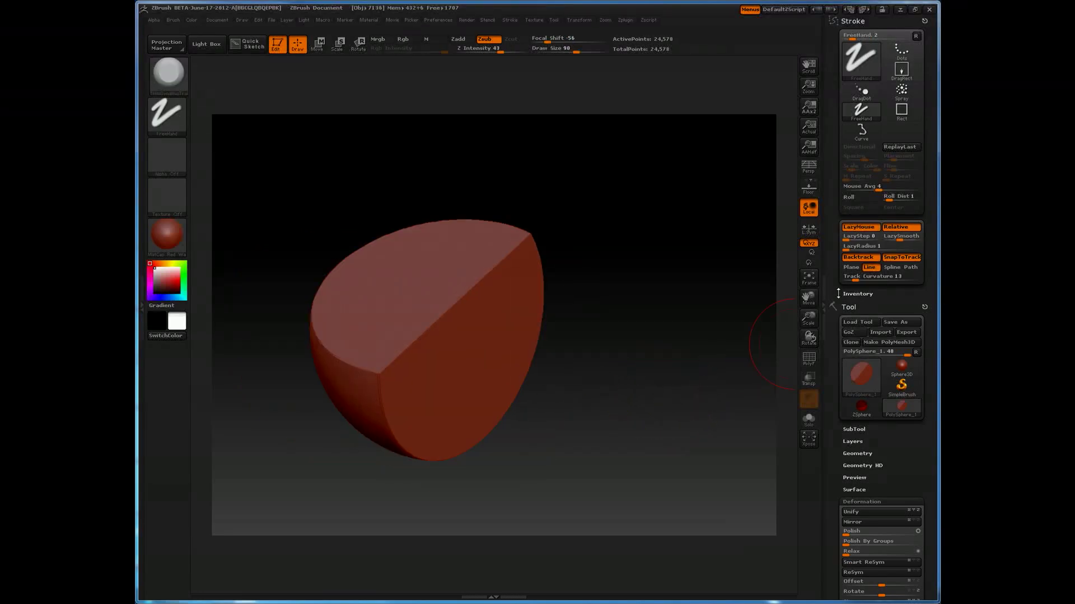
{"action": "left_click", "coordinate": [892, 268]}
{"action": "left_click_drag", "start_coordinate": [610, 331], "coordinate": [693, 300]}
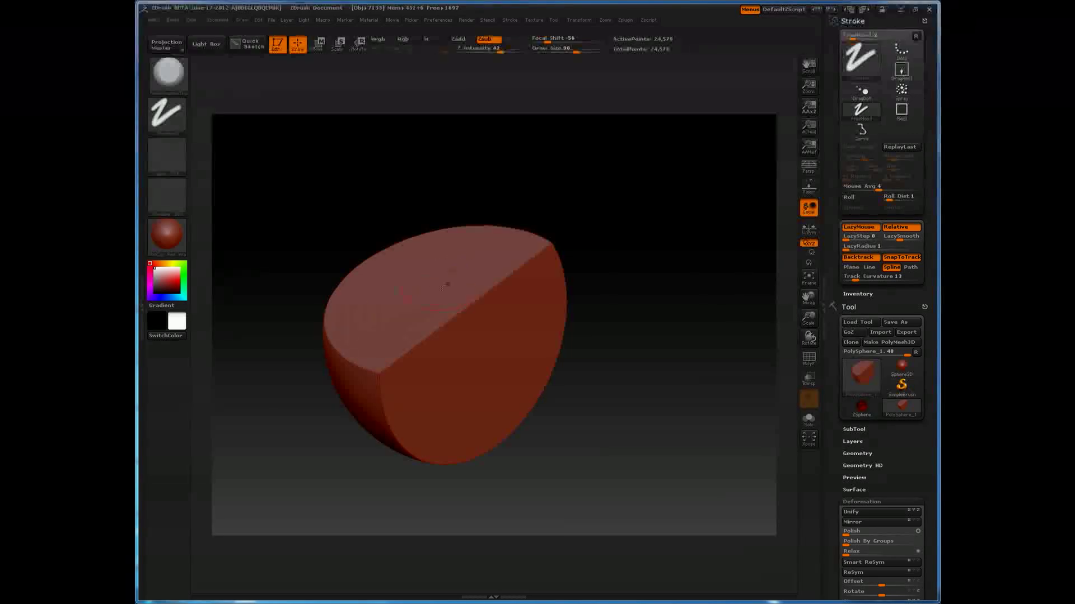
Select the PlanarSpline brush and carve a short rounded dent into the diagonal edge.
{"action": "key", "text": "b"}
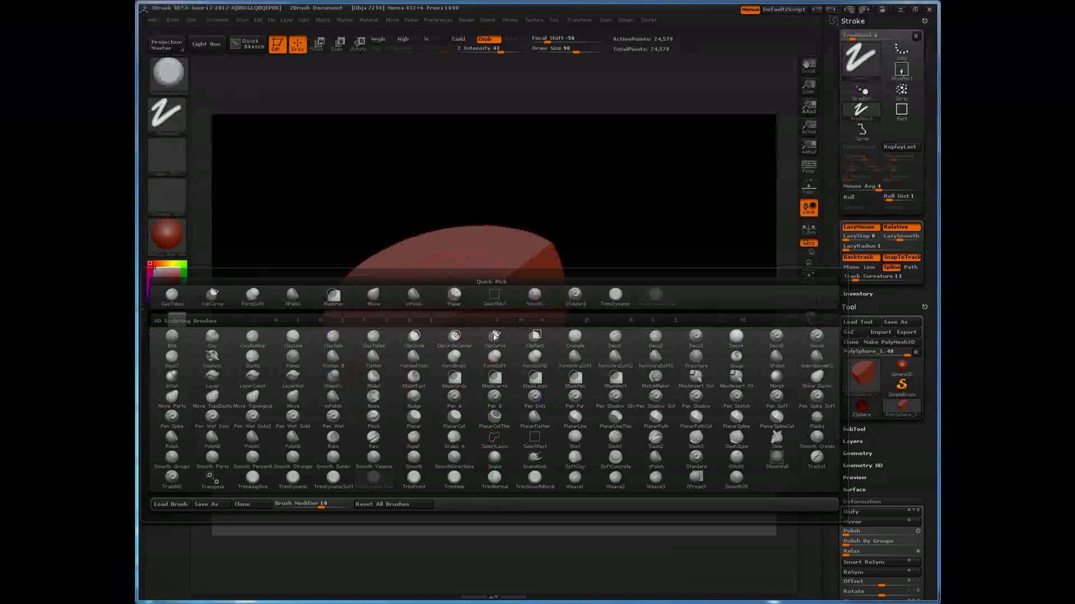
{"action": "left_click", "coordinate": [736, 423]}
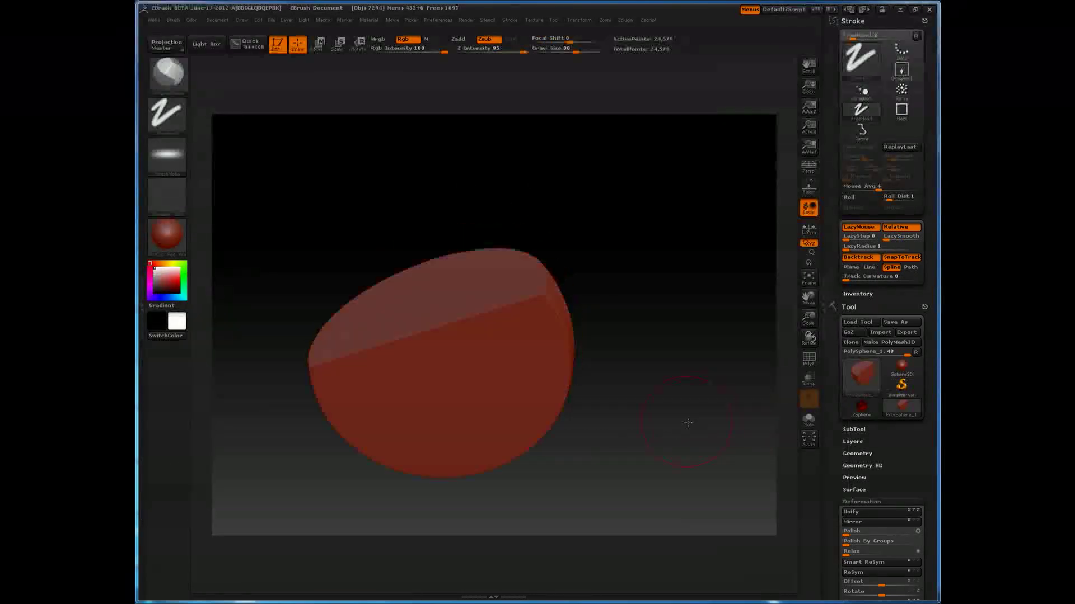
{"action": "left_click_drag", "start_coordinate": [664, 337], "coordinate": [583, 427]}
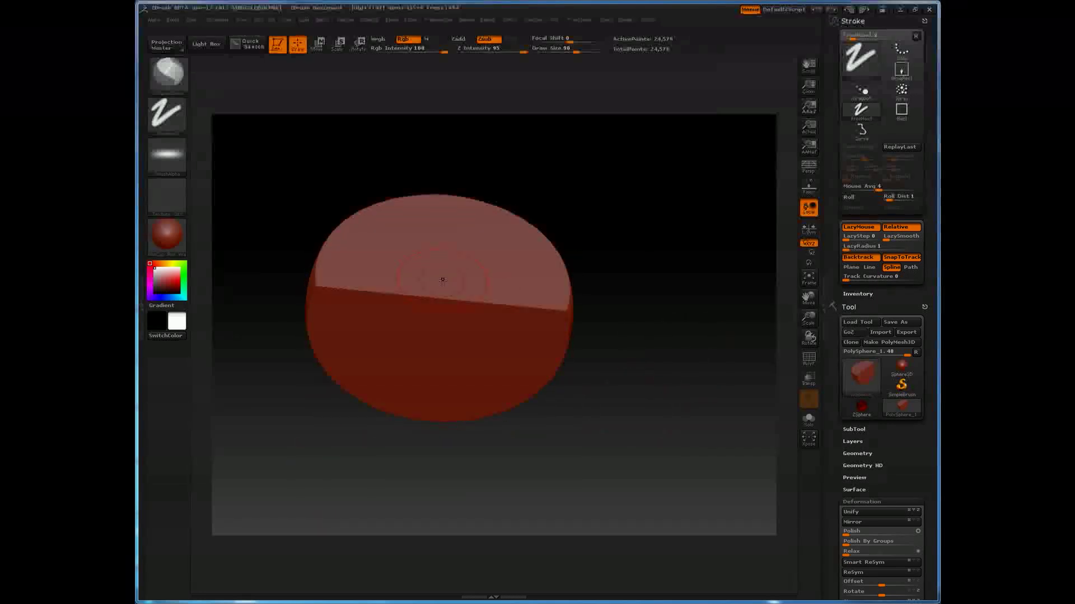
{"action": "left_click_drag", "start_coordinate": [442, 280], "coordinate": [441, 311]}
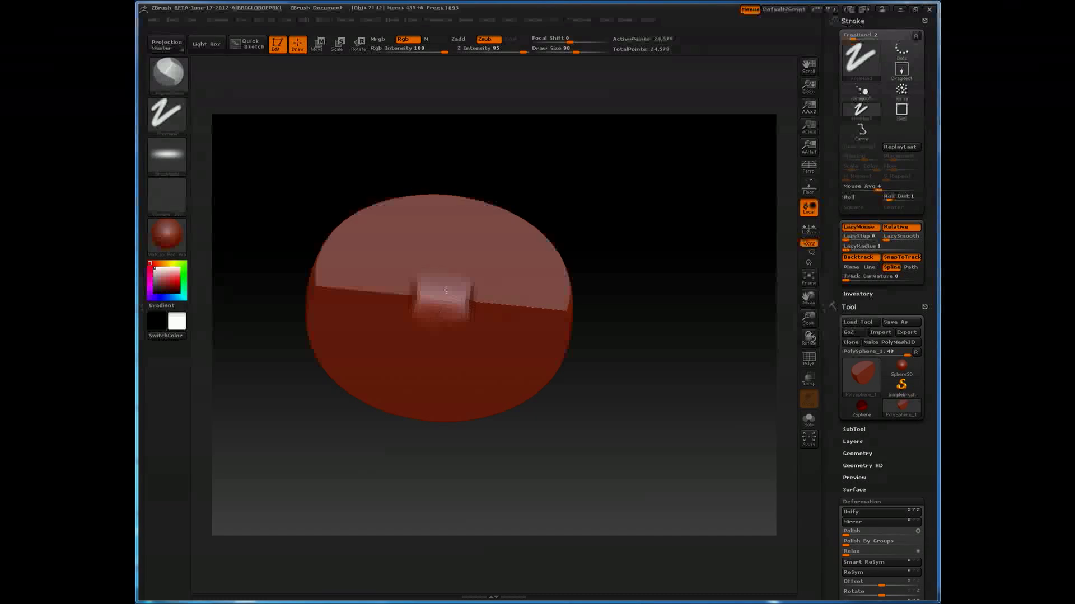
{"action": "left_click_drag", "start_coordinate": [657, 303], "coordinate": [474, 303]}
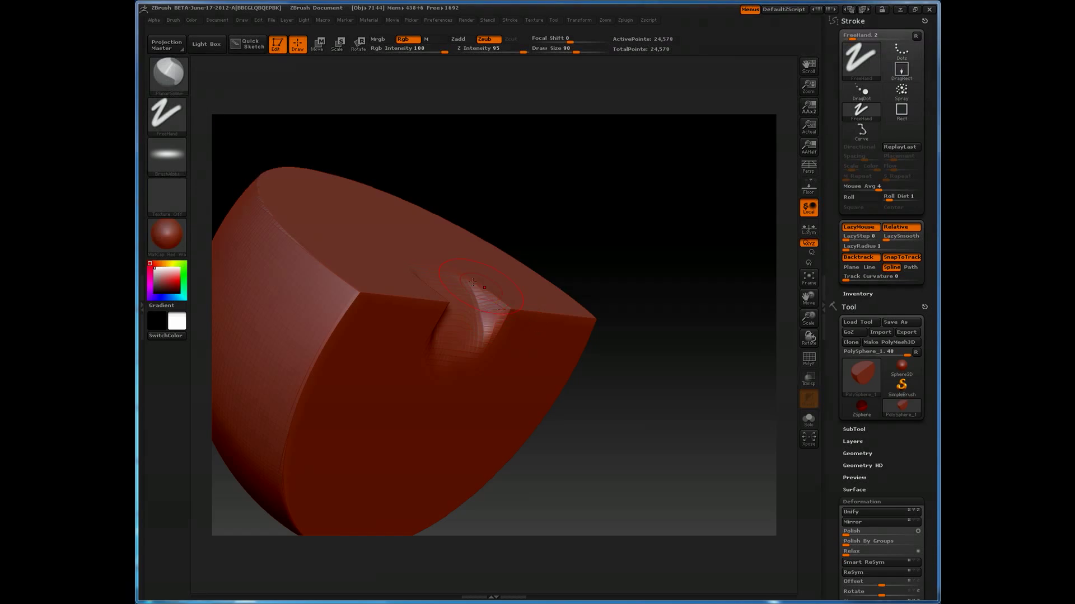
Undo the notch, then try a square dent on the sphere's top and undo it.
{"action": "left_click_drag", "start_coordinate": [634, 254], "coordinate": [445, 337]}
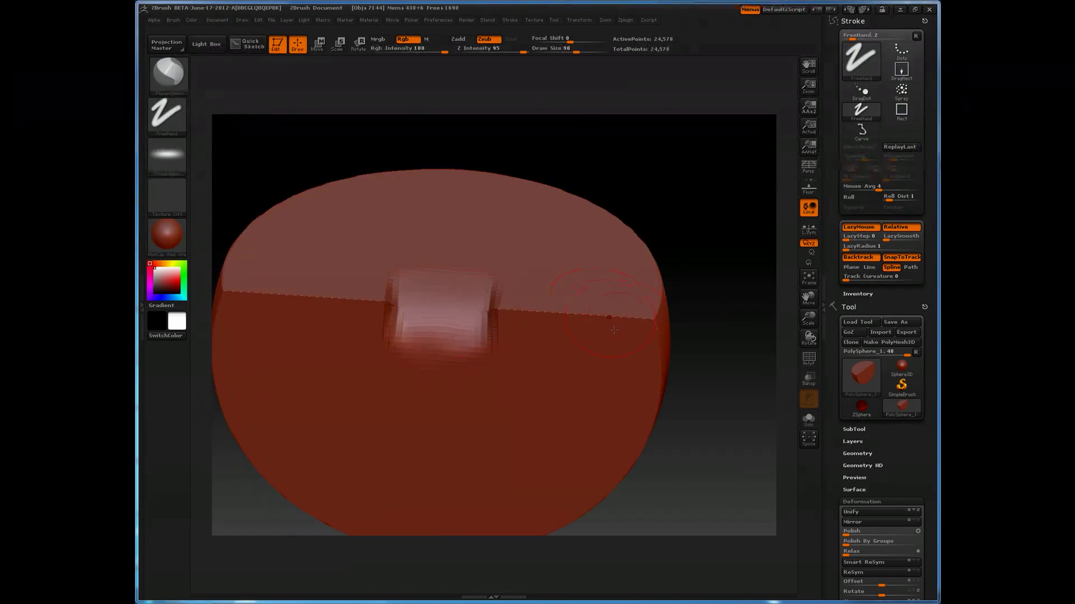
{"action": "key", "text": "ctrl+z"}
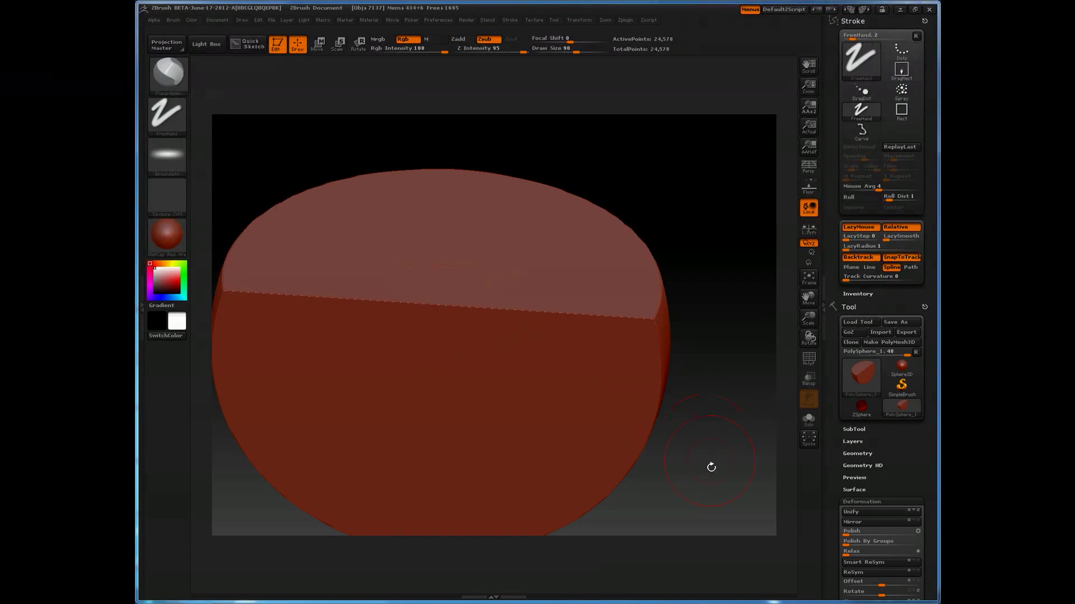
{"action": "left_click_drag", "start_coordinate": [721, 461], "coordinate": [663, 419], "text": "alt"}
{"action": "left_click_drag", "start_coordinate": [464, 417], "coordinate": [463, 476]}
{"action": "mouse_move", "coordinate": [370, 437]}
{"action": "left_mouse_down"}
{"action": "mouse_move", "coordinate": [286, 367]}
{"action": "mouse_move", "coordinate": [508, 364]}
{"action": "mouse_move", "coordinate": [470, 377]}
{"action": "mouse_move", "coordinate": [447, 319]}
{"action": "mouse_move", "coordinate": [447, 254]}
{"action": "left_mouse_up"}
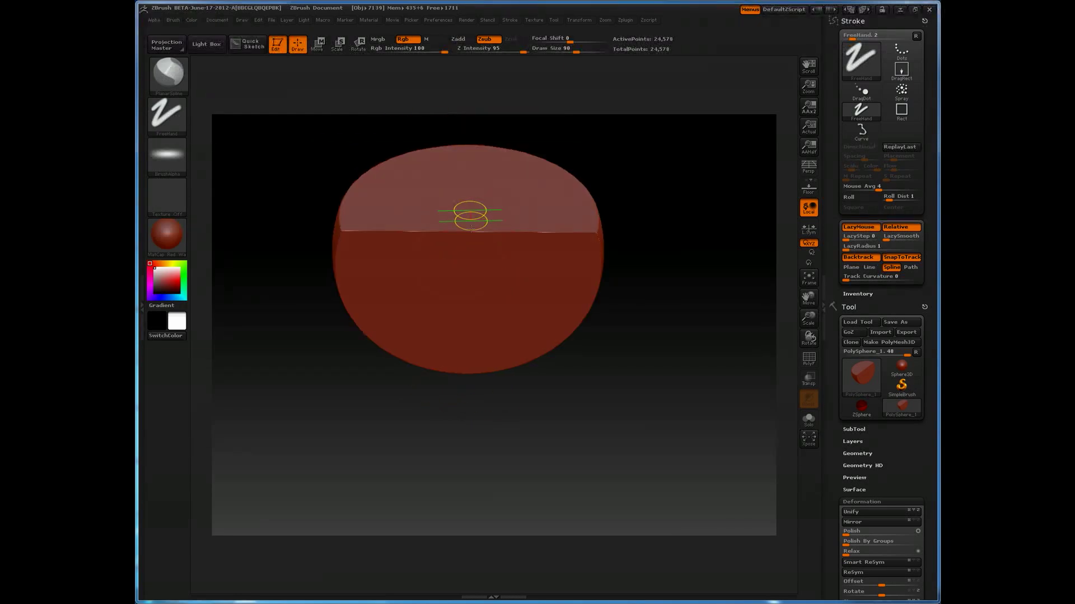
{"action": "left_click_drag", "start_coordinate": [470, 257], "coordinate": [486, 216]}
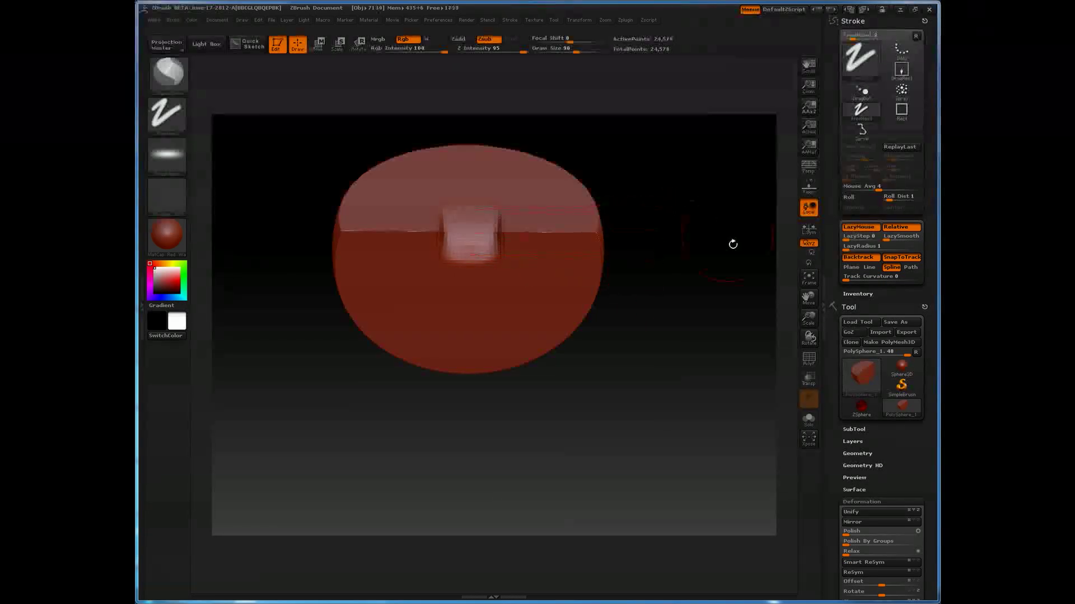
{"action": "key", "text": "ctrl+z"}
Turn off SnapToTrack and flatten a band across the model with a backtracked PlanarSpline stroke.
{"action": "left_click", "coordinate": [902, 257]}
{"action": "mouse_move", "coordinate": [470, 216]}
{"action": "left_mouse_down"}
{"action": "mouse_move", "coordinate": [471, 260]}
{"action": "mouse_move", "coordinate": [471, 242]}
{"action": "mouse_move", "coordinate": [468, 254]}
{"action": "mouse_move", "coordinate": [357, 227]}
{"action": "mouse_move", "coordinate": [352, 257]}
{"action": "left_mouse_up"}
{"action": "mouse_move", "coordinate": [498, 238]}
{"action": "left_mouse_down"}
{"action": "mouse_move", "coordinate": [586, 240]}
{"action": "mouse_move", "coordinate": [598, 262]}
{"action": "left_mouse_up"}
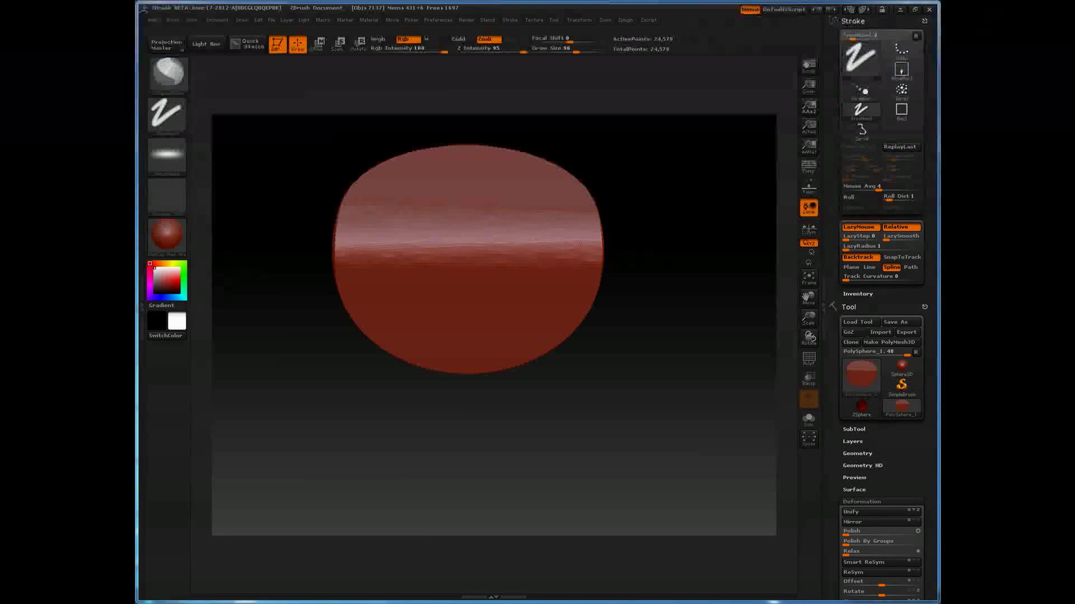
{"action": "mouse_move", "coordinate": [614, 403]}
{"action": "left_mouse_down"}
{"action": "mouse_move", "coordinate": [573, 425]}
{"action": "mouse_move", "coordinate": [642, 360]}
{"action": "mouse_move", "coordinate": [778, 296]}
{"action": "left_mouse_up"}
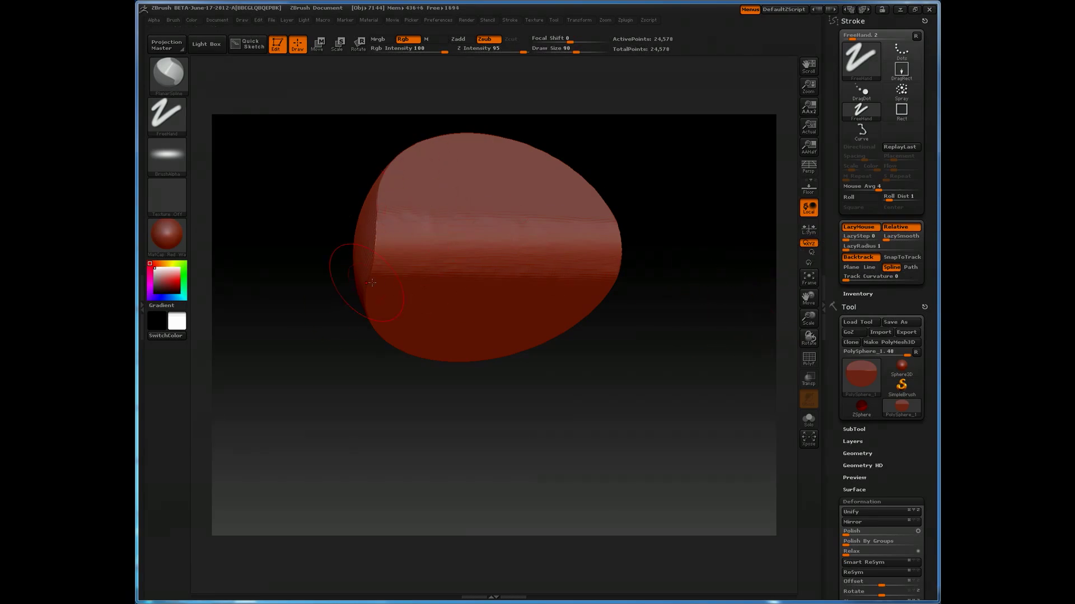
Switch to the TrimDynamicTrails brush and set Draw Size to 39.
{"action": "key", "text": "b"}
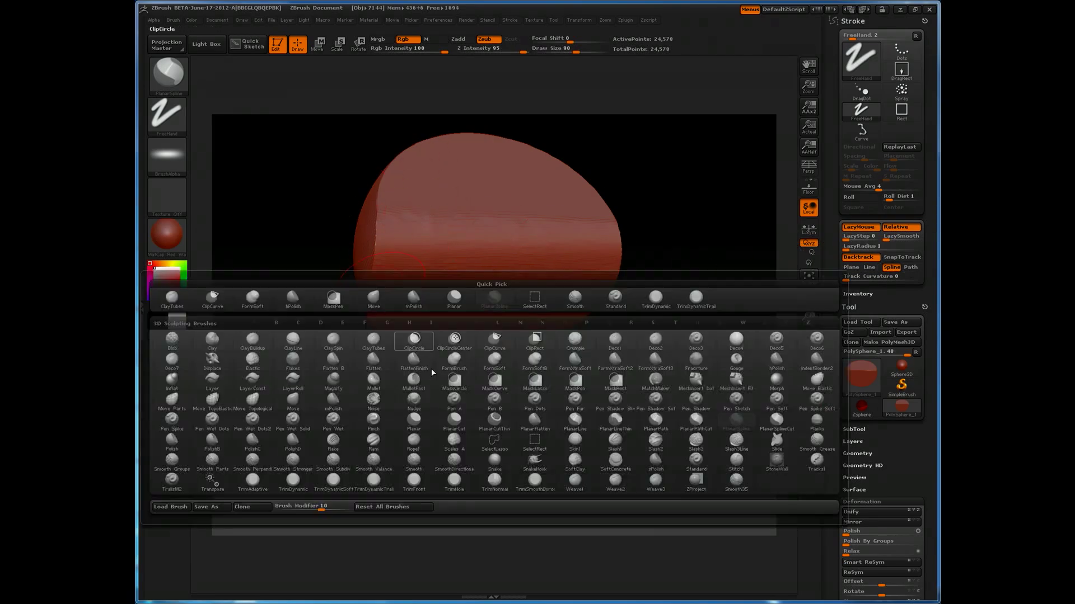
{"action": "left_click", "coordinate": [374, 488]}
{"action": "mouse_move", "coordinate": [686, 300]}
{"action": "left_mouse_down"}
{"action": "mouse_move", "coordinate": [657, 331]}
{"action": "mouse_move", "coordinate": [646, 297]}
{"action": "mouse_move", "coordinate": [623, 326]}
{"action": "mouse_move", "coordinate": [614, 291]}
{"action": "mouse_move", "coordinate": [625, 301]}
{"action": "mouse_move", "coordinate": [633, 285]}
{"action": "mouse_move", "coordinate": [554, 293]}
{"action": "mouse_move", "coordinate": [582, 386]}
{"action": "mouse_move", "coordinate": [673, 270]}
{"action": "left_mouse_up"}
{"action": "key", "text": "s"}
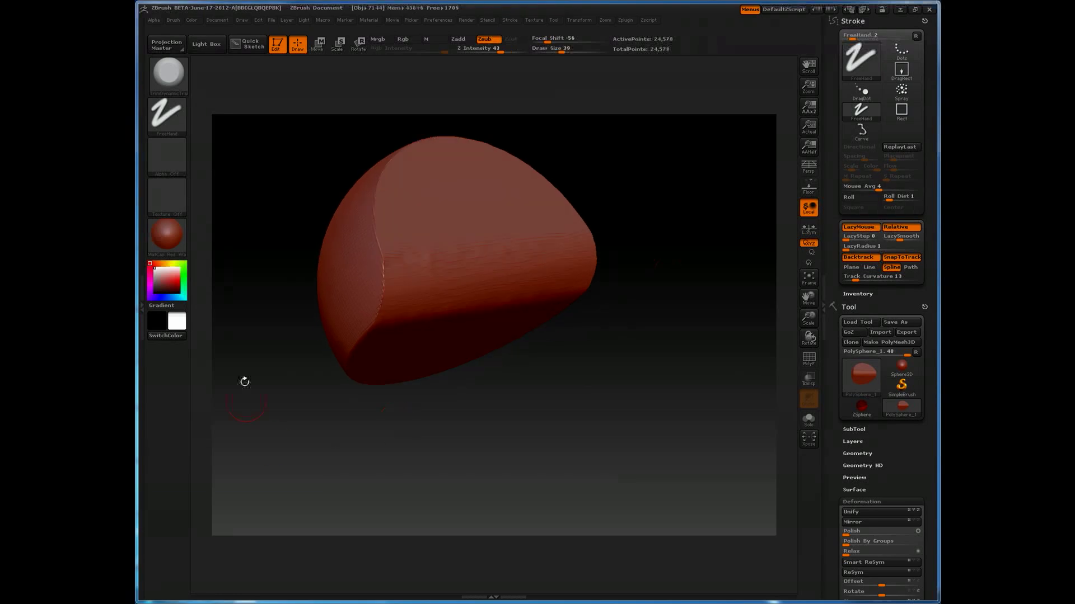
{"action": "left_click_drag", "start_coordinate": [243, 379], "coordinate": [285, 336]}
{"action": "left_click_drag", "start_coordinate": [653, 336], "coordinate": [693, 306]}
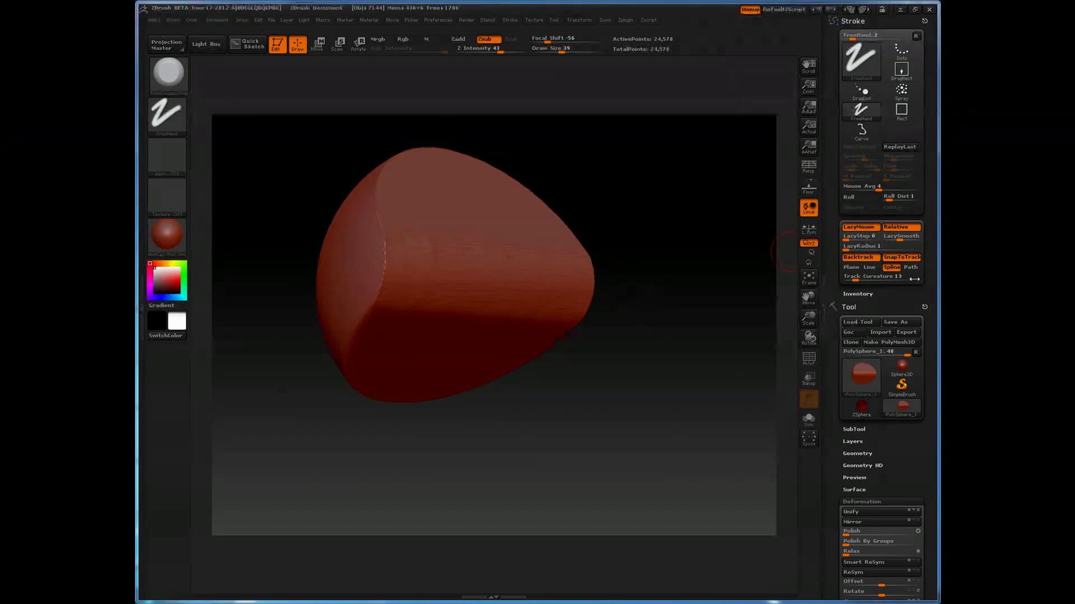
Enable Path backtracking and trim the rim with curving path strokes, starting upward from the seam.
{"action": "left_click", "coordinate": [903, 268]}
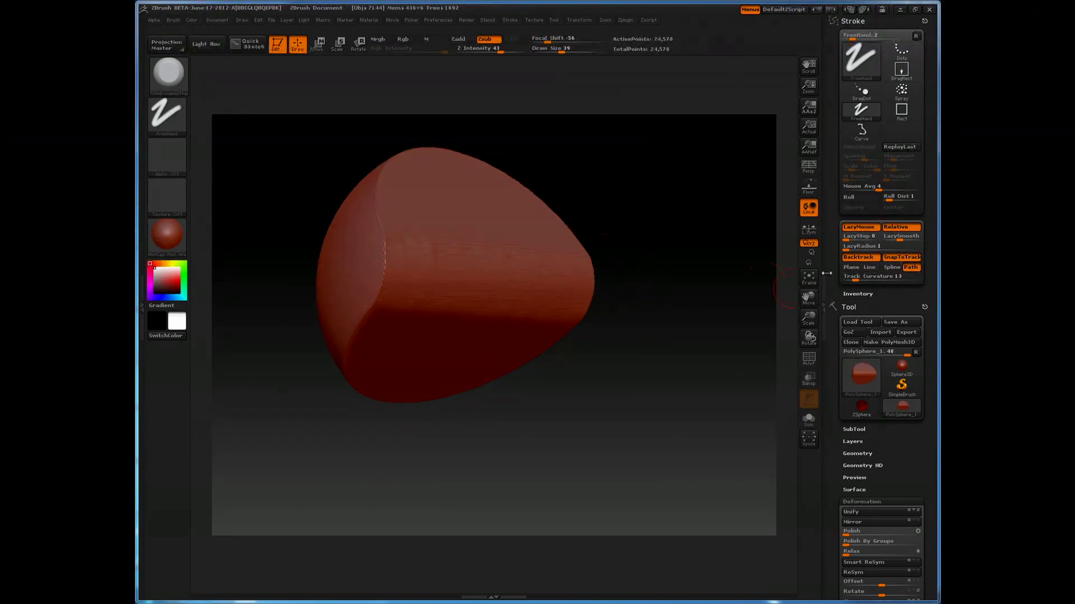
{"action": "left_click_drag", "start_coordinate": [700, 294], "coordinate": [661, 287]}
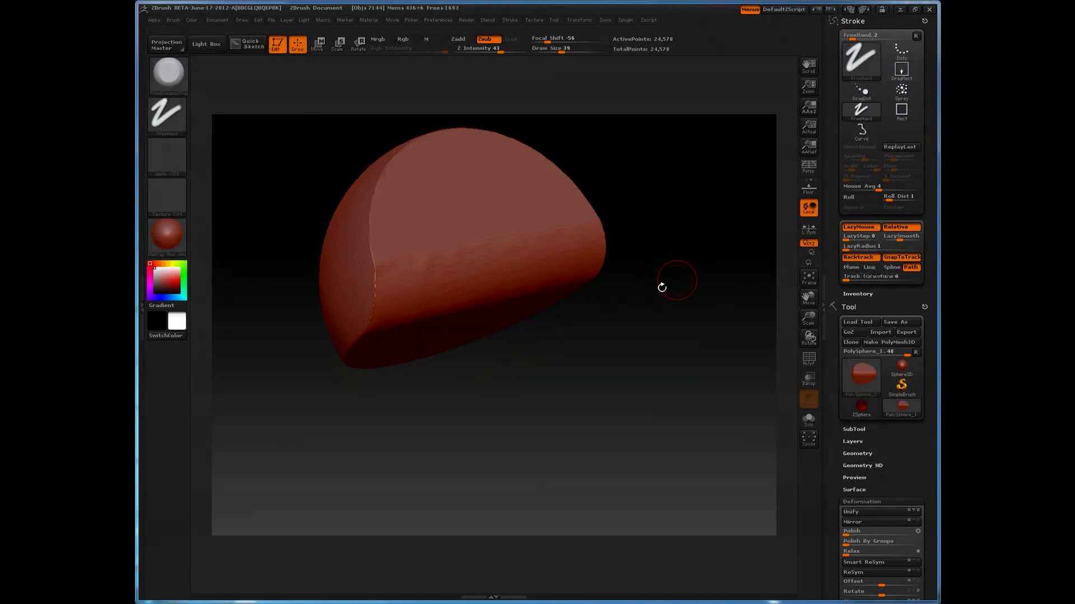
{"action": "mouse_move", "coordinate": [340, 434]}
{"action": "left_mouse_down"}
{"action": "mouse_move", "coordinate": [319, 362]}
{"action": "mouse_move", "coordinate": [674, 233]}
{"action": "mouse_move", "coordinate": [673, 256]}
{"action": "mouse_move", "coordinate": [660, 246]}
{"action": "left_mouse_up"}
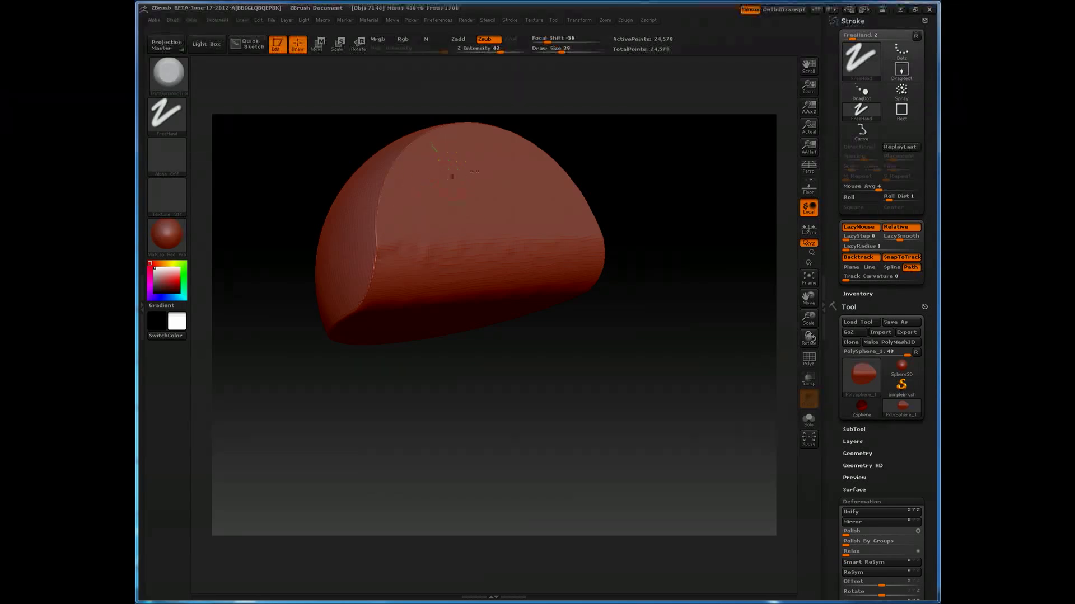
{"action": "mouse_move", "coordinate": [490, 160]}
{"action": "left_mouse_down"}
{"action": "mouse_move", "coordinate": [498, 198]}
{"action": "mouse_move", "coordinate": [445, 205]}
{"action": "left_mouse_up"}
{"action": "left_click_drag", "start_coordinate": [654, 193], "coordinate": [665, 192]}
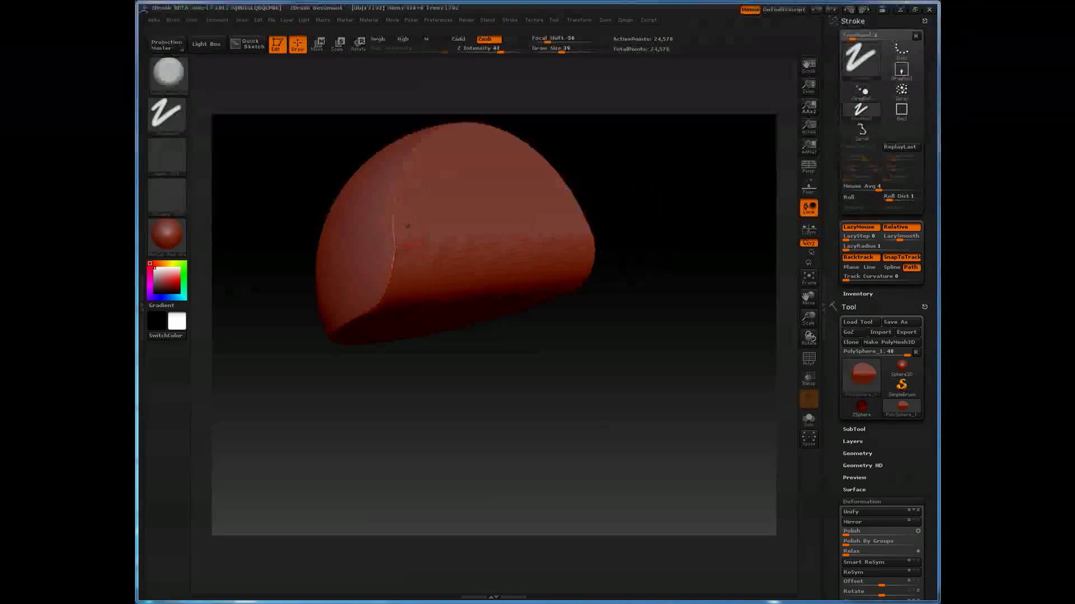
{"action": "left_click_drag", "start_coordinate": [577, 164], "coordinate": [488, 406]}
{"action": "mouse_move", "coordinate": [271, 446]}
{"action": "left_mouse_down"}
{"action": "mouse_move", "coordinate": [648, 245]}
{"action": "mouse_move", "coordinate": [611, 290]}
{"action": "mouse_move", "coordinate": [582, 302]}
{"action": "left_mouse_up"}
{"action": "mouse_move", "coordinate": [367, 351]}
{"action": "left_mouse_down"}
{"action": "mouse_move", "coordinate": [377, 273]}
{"action": "mouse_move", "coordinate": [408, 226]}
{"action": "left_mouse_up"}
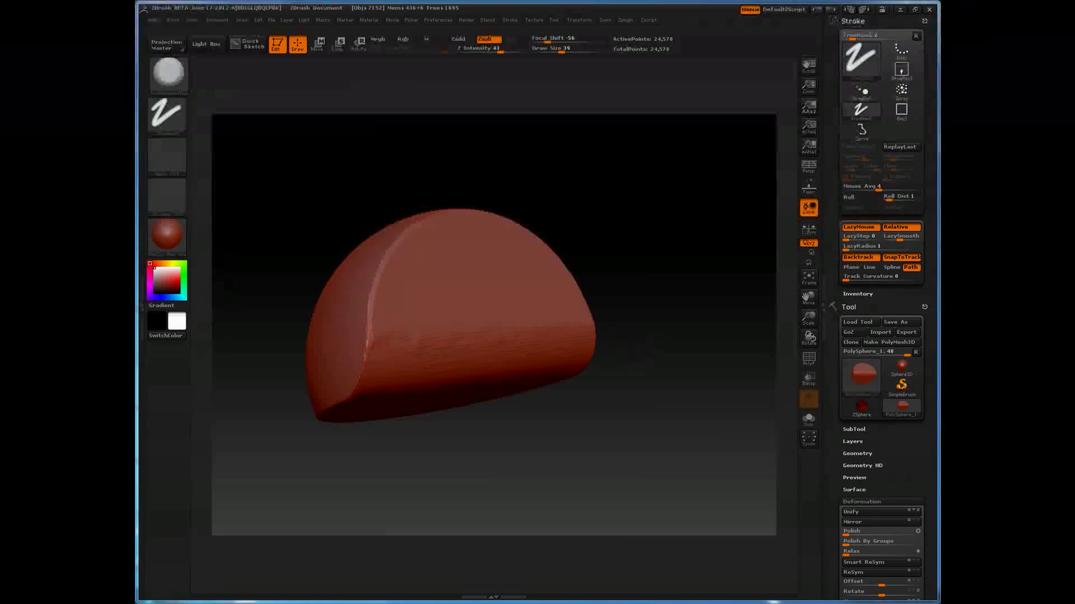
Bevel the flat face's top edge with further path strokes, working rightward.
{"action": "mouse_move", "coordinate": [642, 179]}
{"action": "left_mouse_down"}
{"action": "mouse_move", "coordinate": [635, 218]}
{"action": "mouse_move", "coordinate": [644, 183]}
{"action": "mouse_move", "coordinate": [648, 197]}
{"action": "left_mouse_up"}
{"action": "mouse_move", "coordinate": [425, 215]}
{"action": "left_mouse_down"}
{"action": "mouse_move", "coordinate": [455, 187]}
{"action": "mouse_move", "coordinate": [517, 170]}
{"action": "left_mouse_up"}
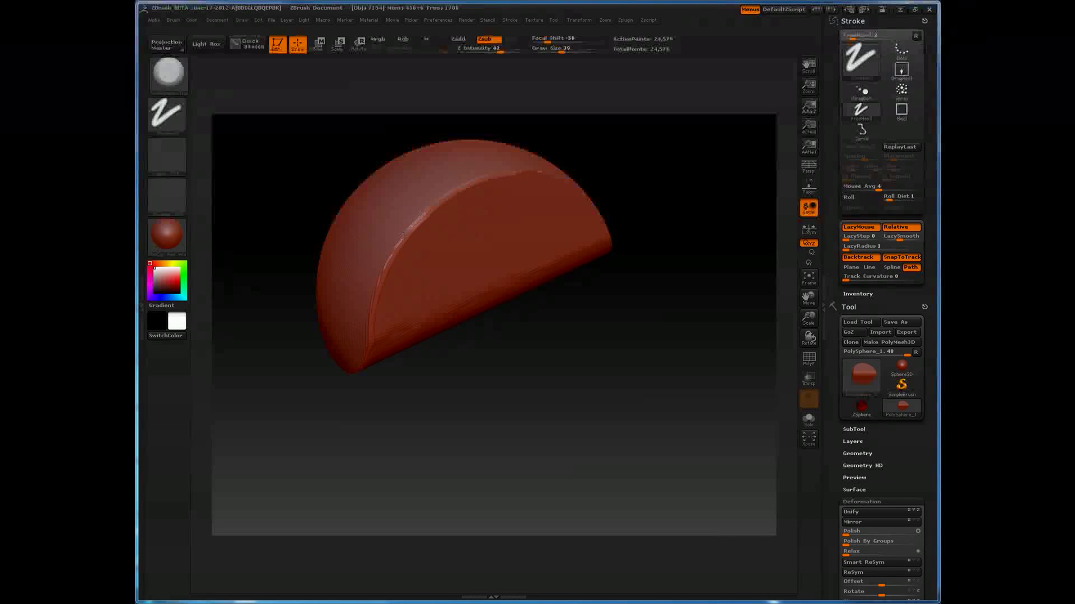
{"action": "left_click_drag", "start_coordinate": [676, 167], "coordinate": [713, 173]}
{"action": "left_click_drag", "start_coordinate": [341, 243], "coordinate": [346, 252]}
{"action": "left_click_drag", "start_coordinate": [524, 181], "coordinate": [615, 202]}
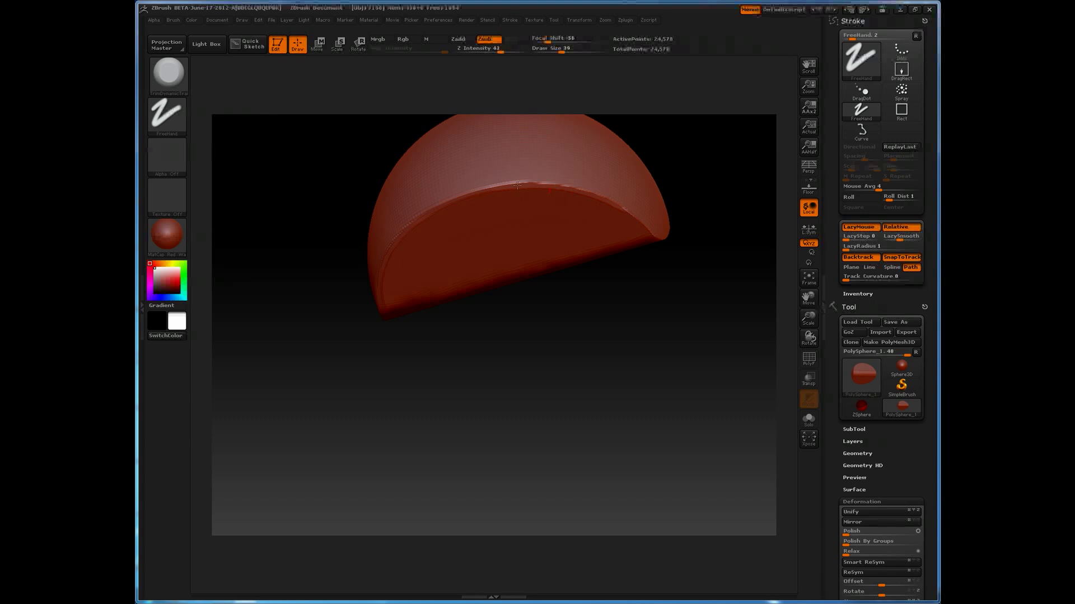
{"action": "mouse_move", "coordinate": [676, 324]}
{"action": "left_mouse_down"}
{"action": "mouse_move", "coordinate": [649, 300]}
{"action": "mouse_move", "coordinate": [622, 209]}
{"action": "mouse_move", "coordinate": [677, 248]}
{"action": "left_mouse_up"}
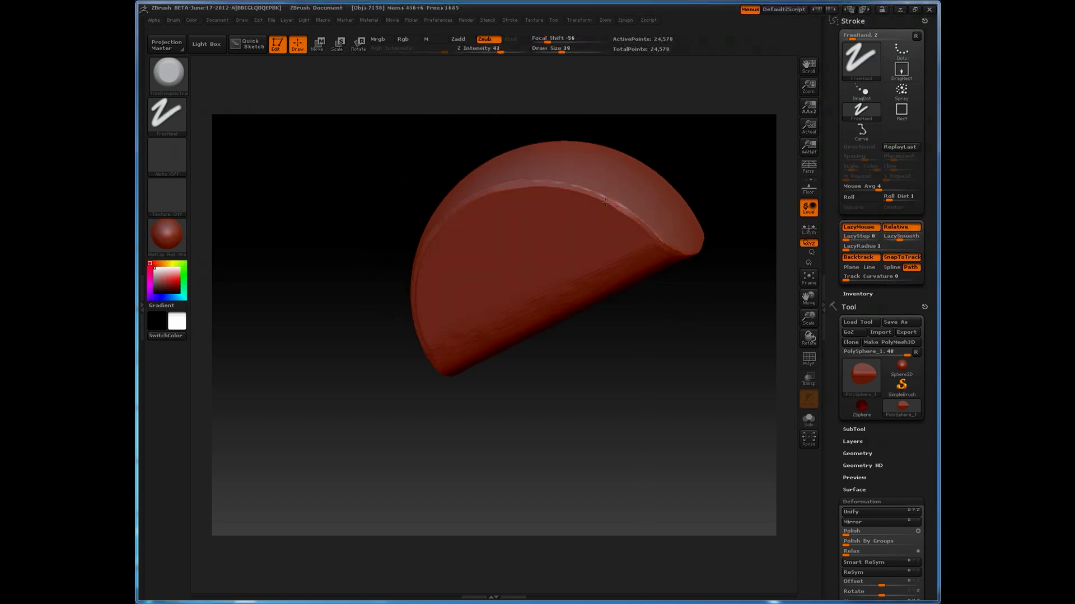
{"action": "mouse_move", "coordinate": [655, 325]}
{"action": "left_mouse_down"}
{"action": "mouse_move", "coordinate": [662, 355]}
{"action": "mouse_move", "coordinate": [648, 417]}
{"action": "mouse_move", "coordinate": [635, 417]}
{"action": "left_mouse_up"}
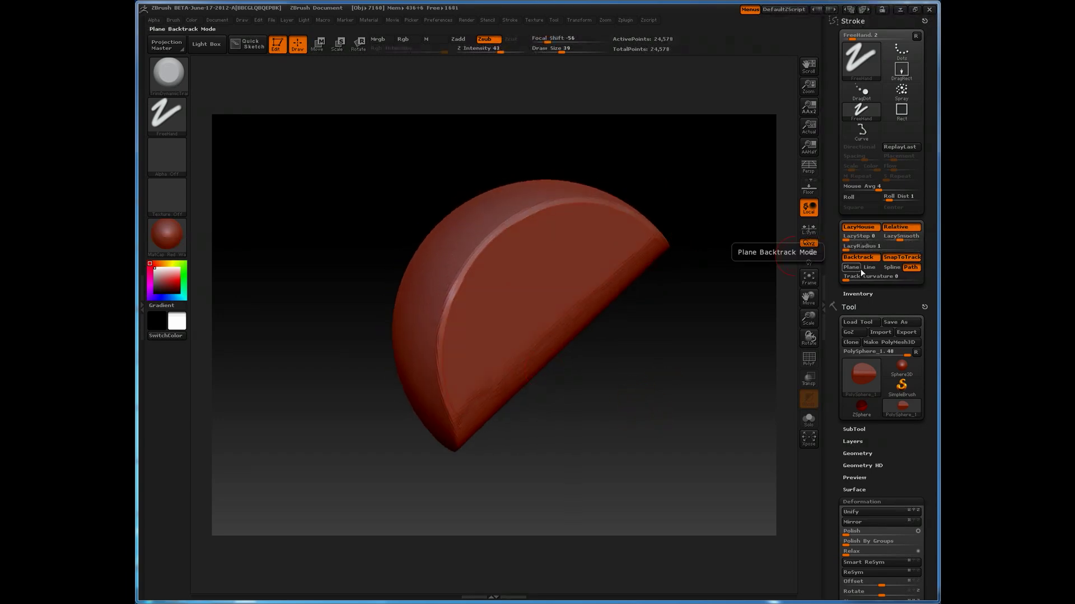
Reopen the brush picker, filter brushes by P, and choose PlanarSpline.
{"action": "left_click", "coordinate": [166, 75]}
{"action": "key", "text": "p"}
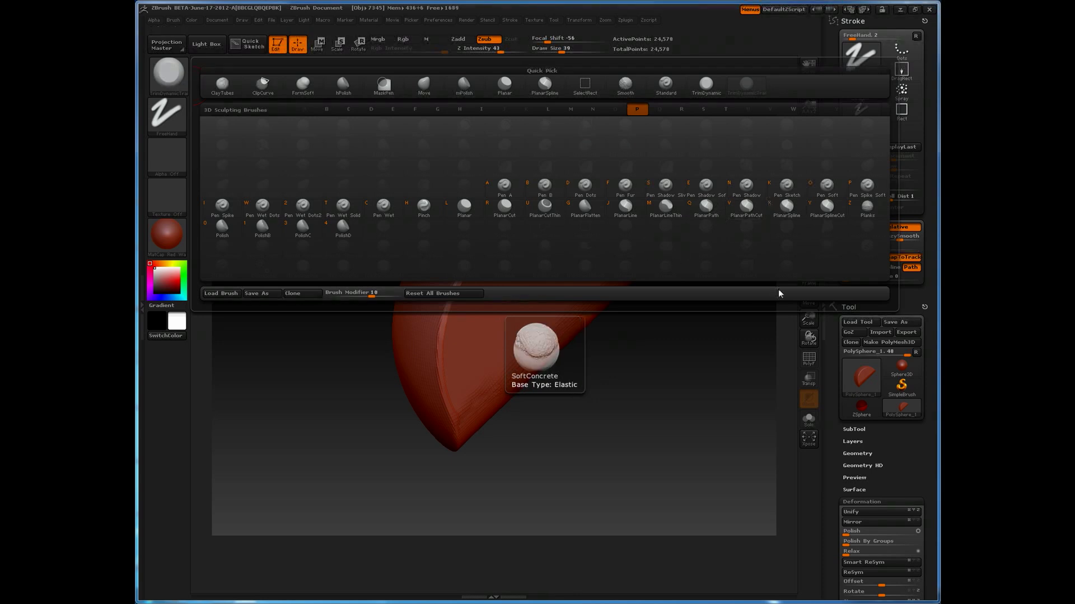
{"action": "left_click", "coordinate": [780, 209]}
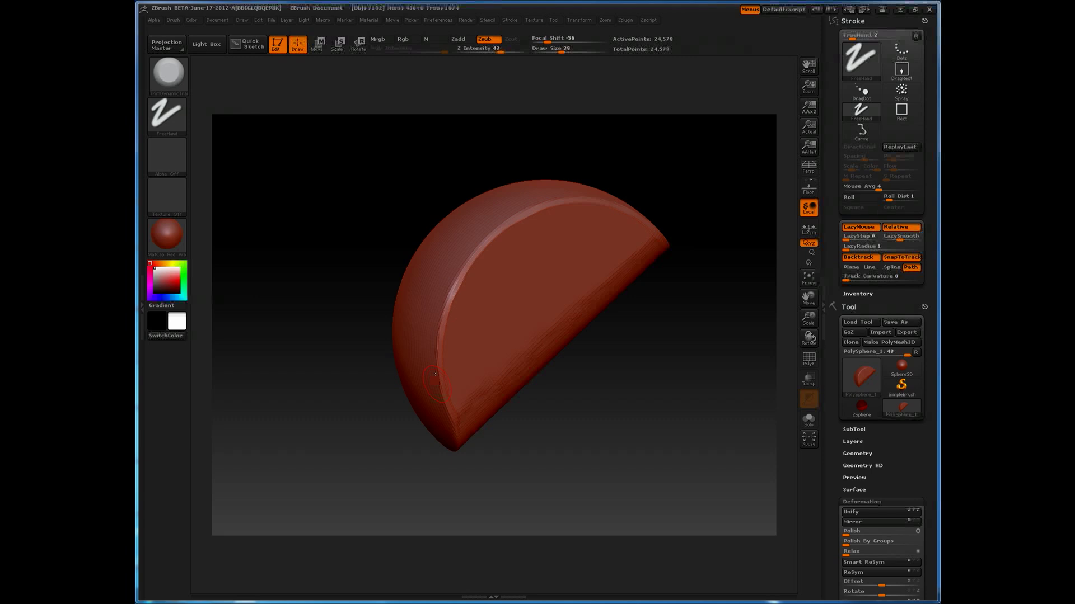